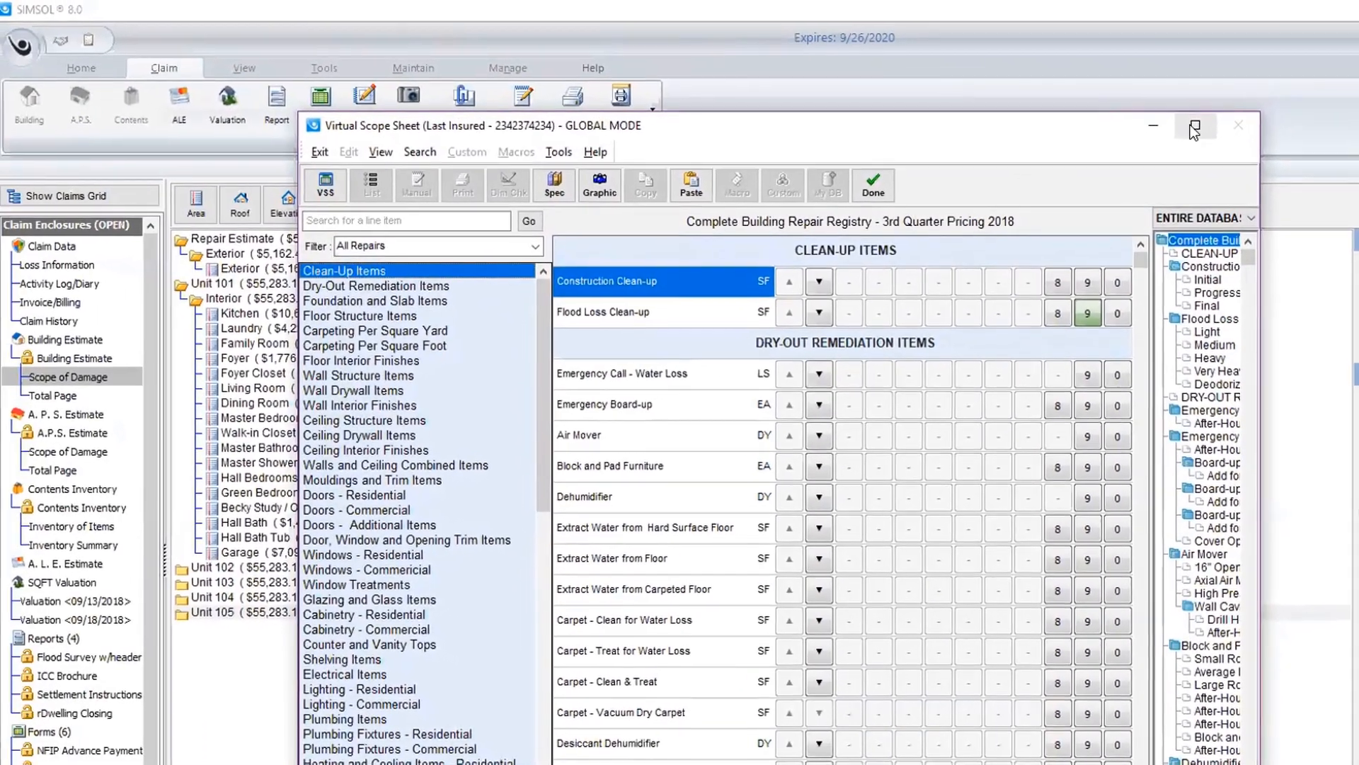
Open the global replacement edit for Wall Drywall on Wood Framing and enter the user note "Price agreed w contractor"
{"action": "left_click", "coordinate": [1170, 28]}
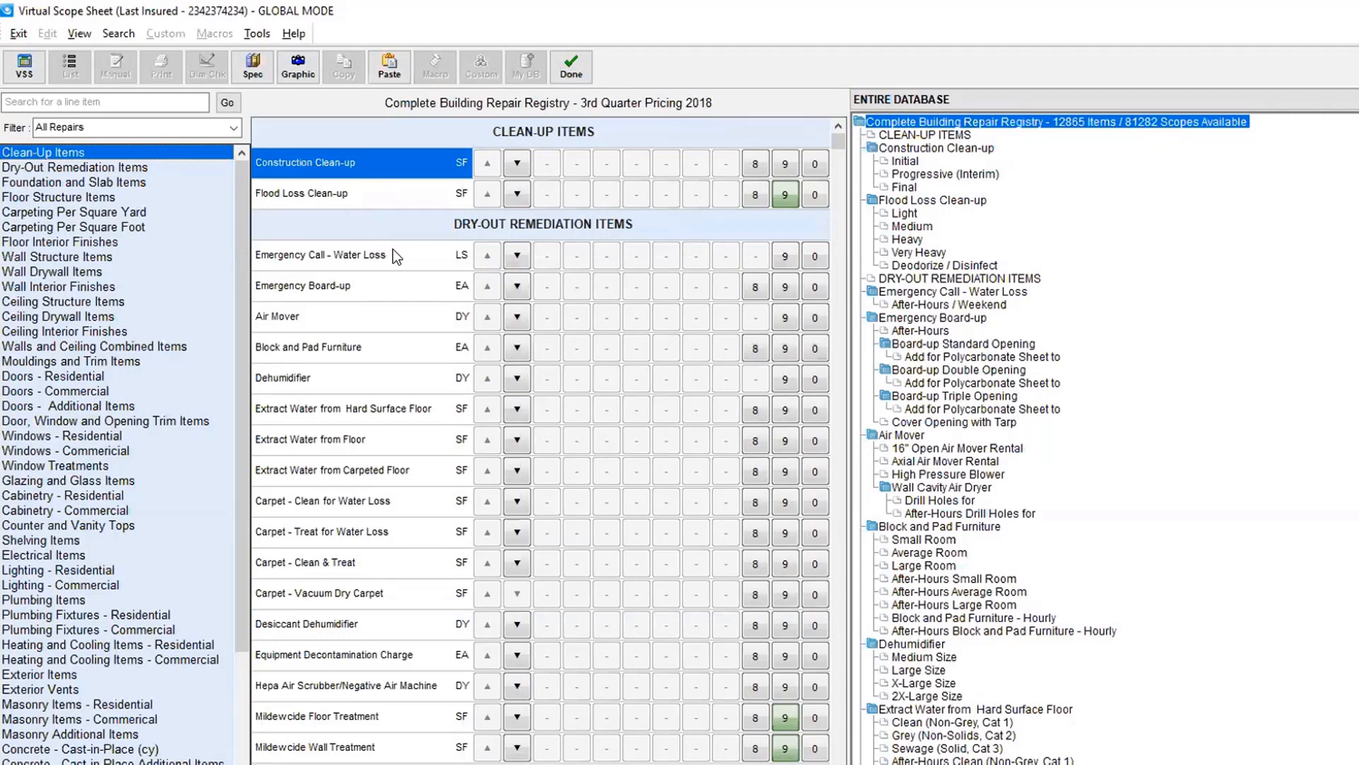
{"action": "left_click", "coordinate": [85, 273]}
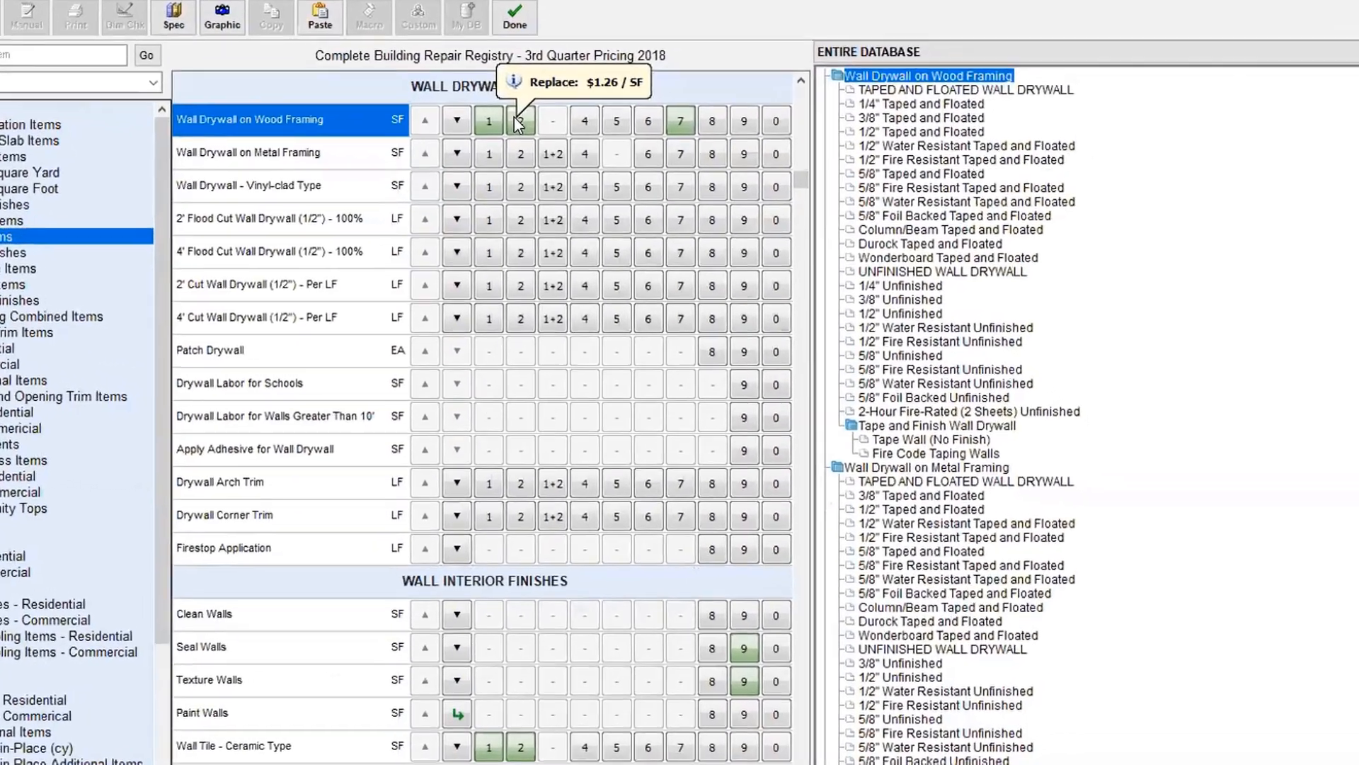
{"action": "left_click", "coordinate": [570, 160]}
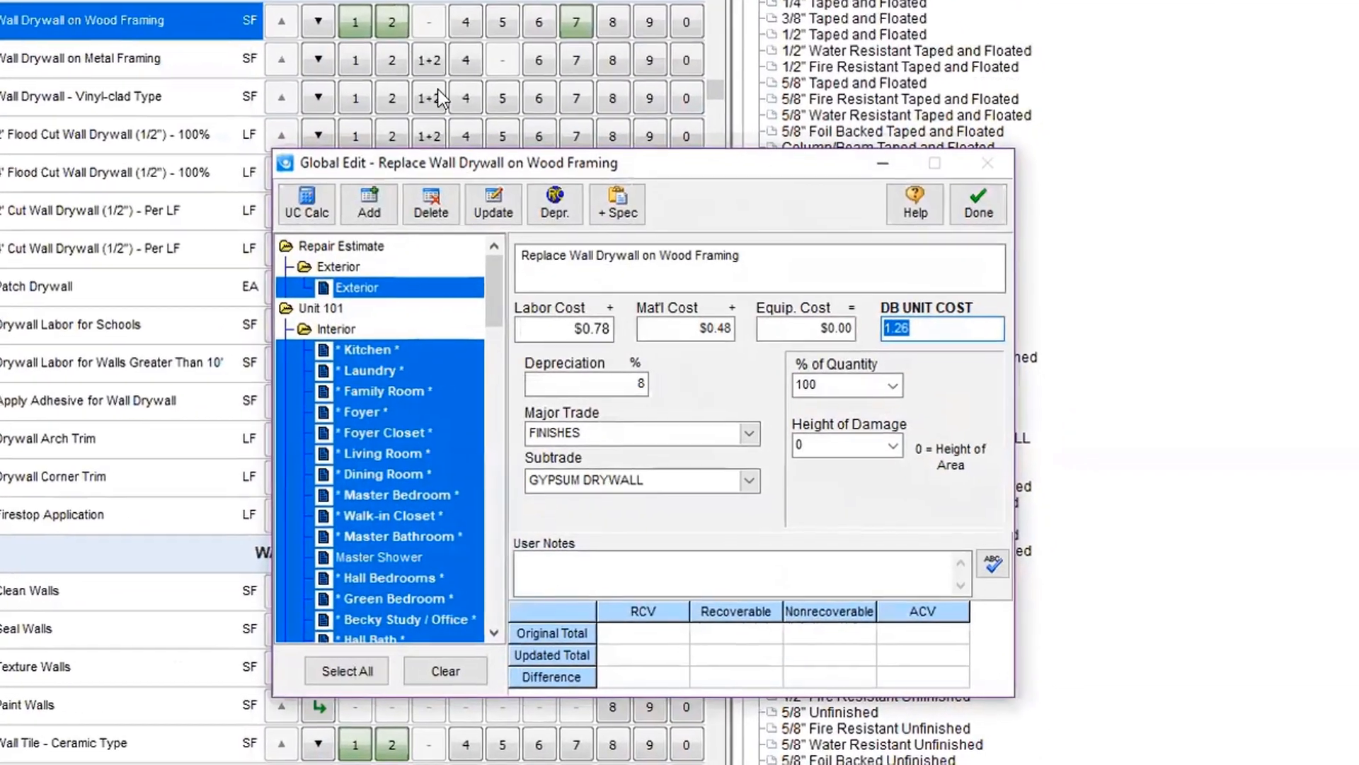
{"action": "left_click", "coordinate": [558, 563]}
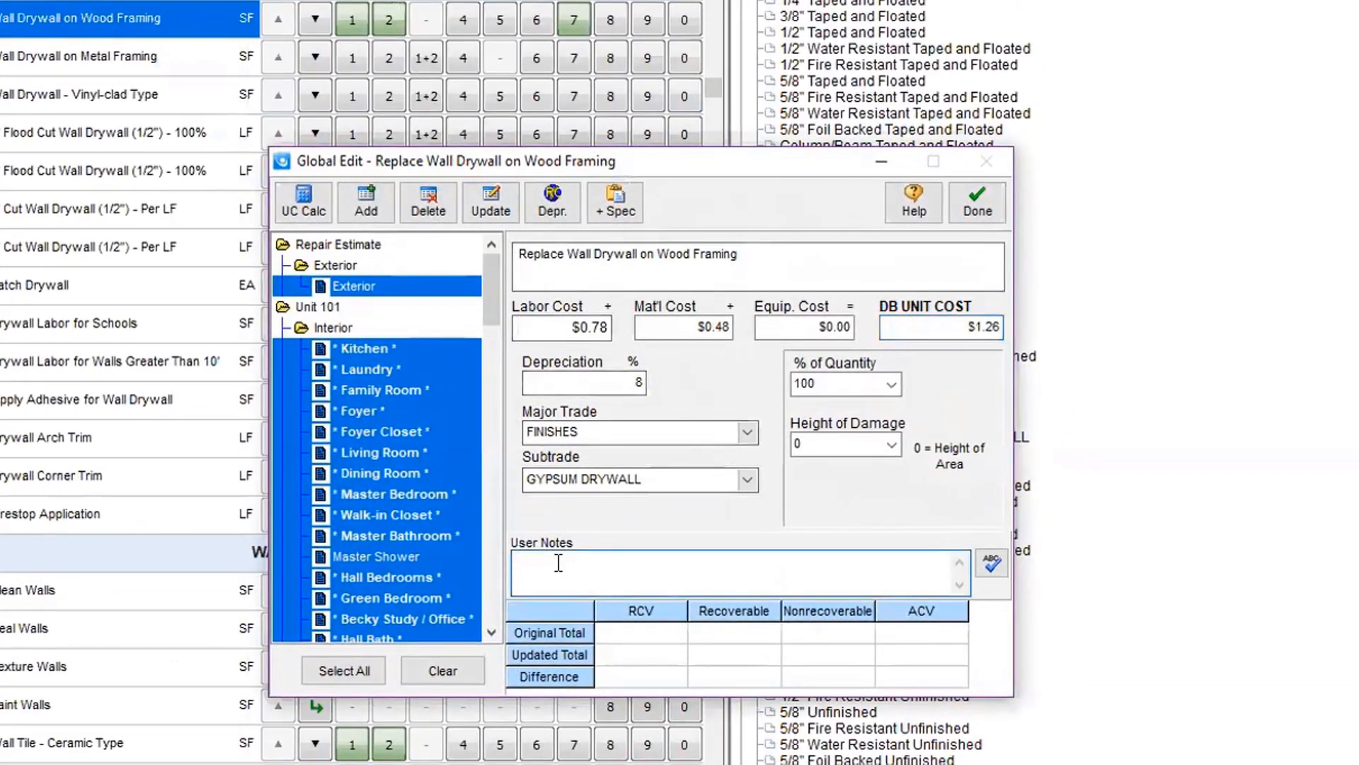
{"action": "type", "text": "Price agreed w contractor"}
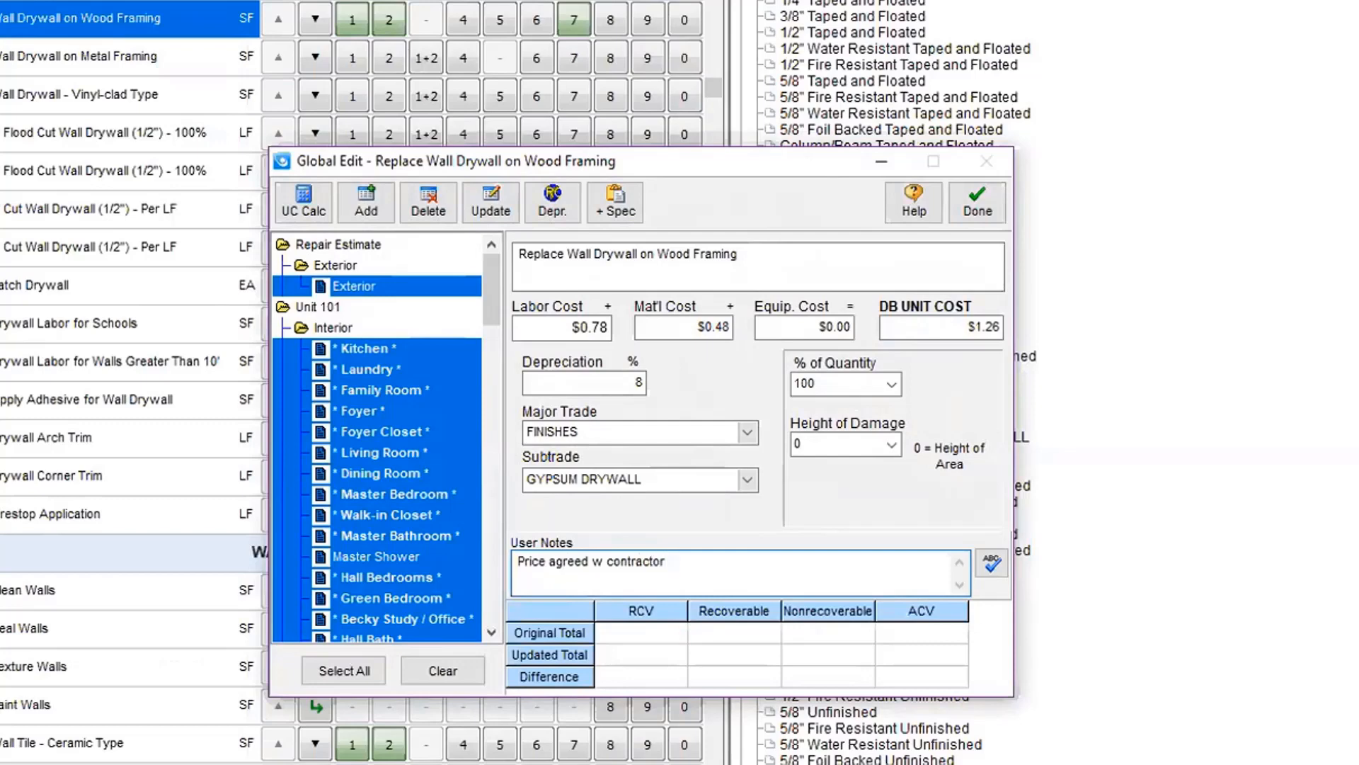
Set the drywall replacement's database unit cost to $1.75 and its depreciation to 10%
{"action": "left_click", "coordinate": [951, 328]}
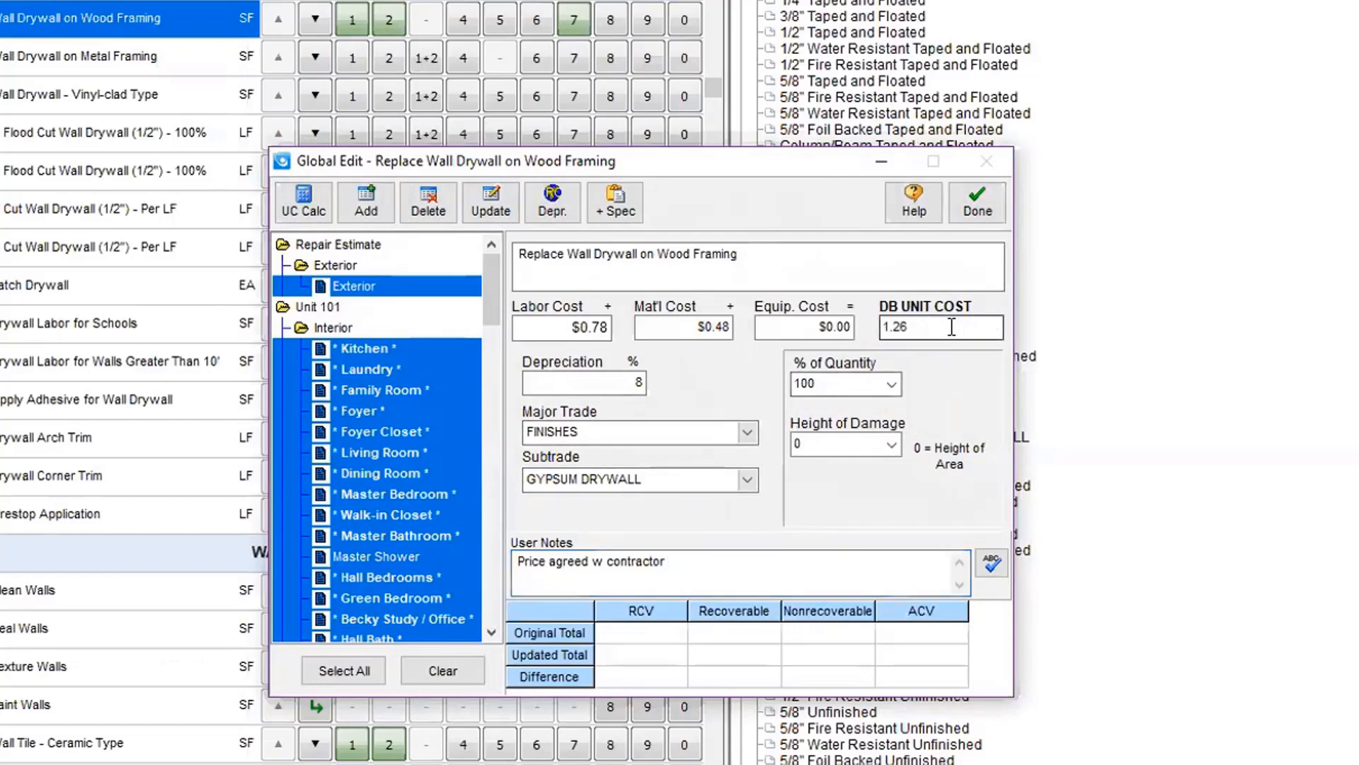
{"action": "key", "text": "BackSpace"}
{"action": "key", "text": "BackSpace"}
{"action": "key", "text": "BackSpace"}
{"action": "key", "text": "BackSpace"}
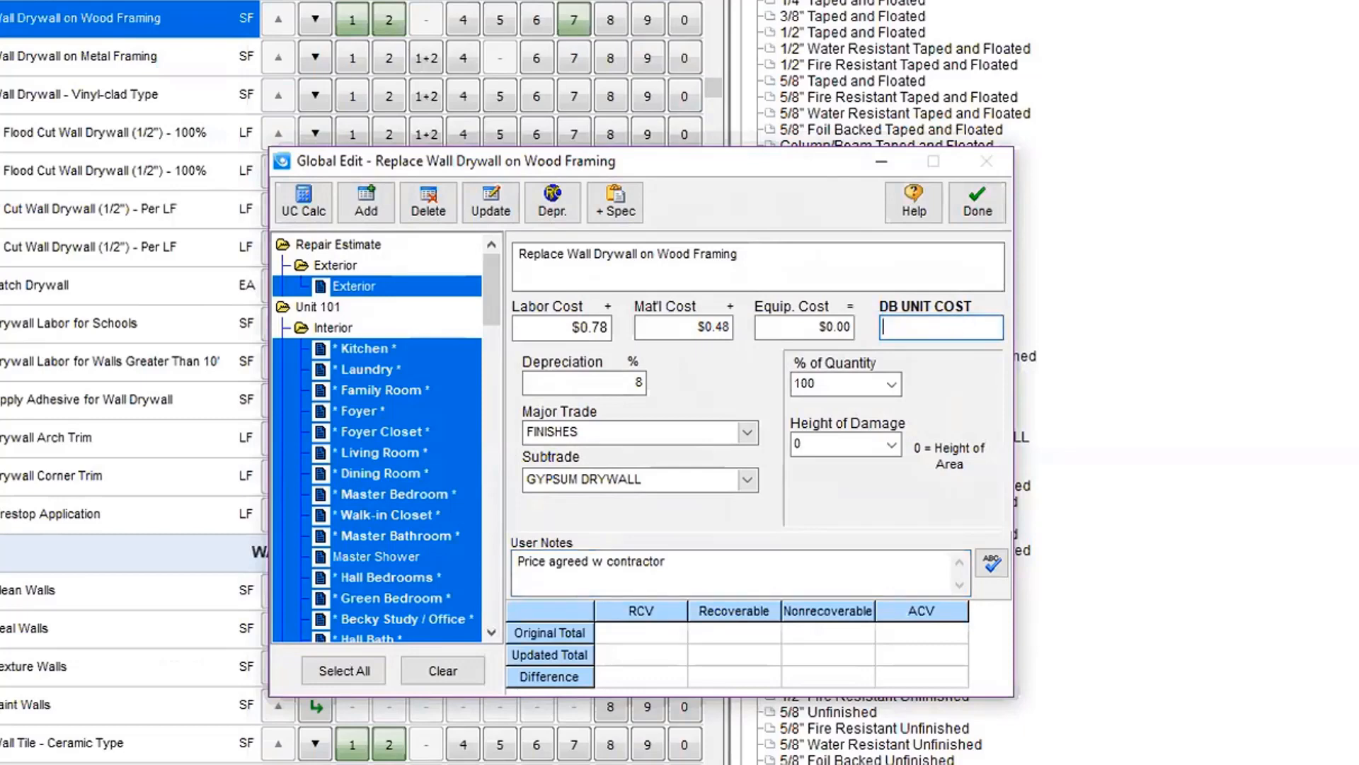
{"action": "type", "text": "1.75"}
{"action": "key", "text": "Tab"}
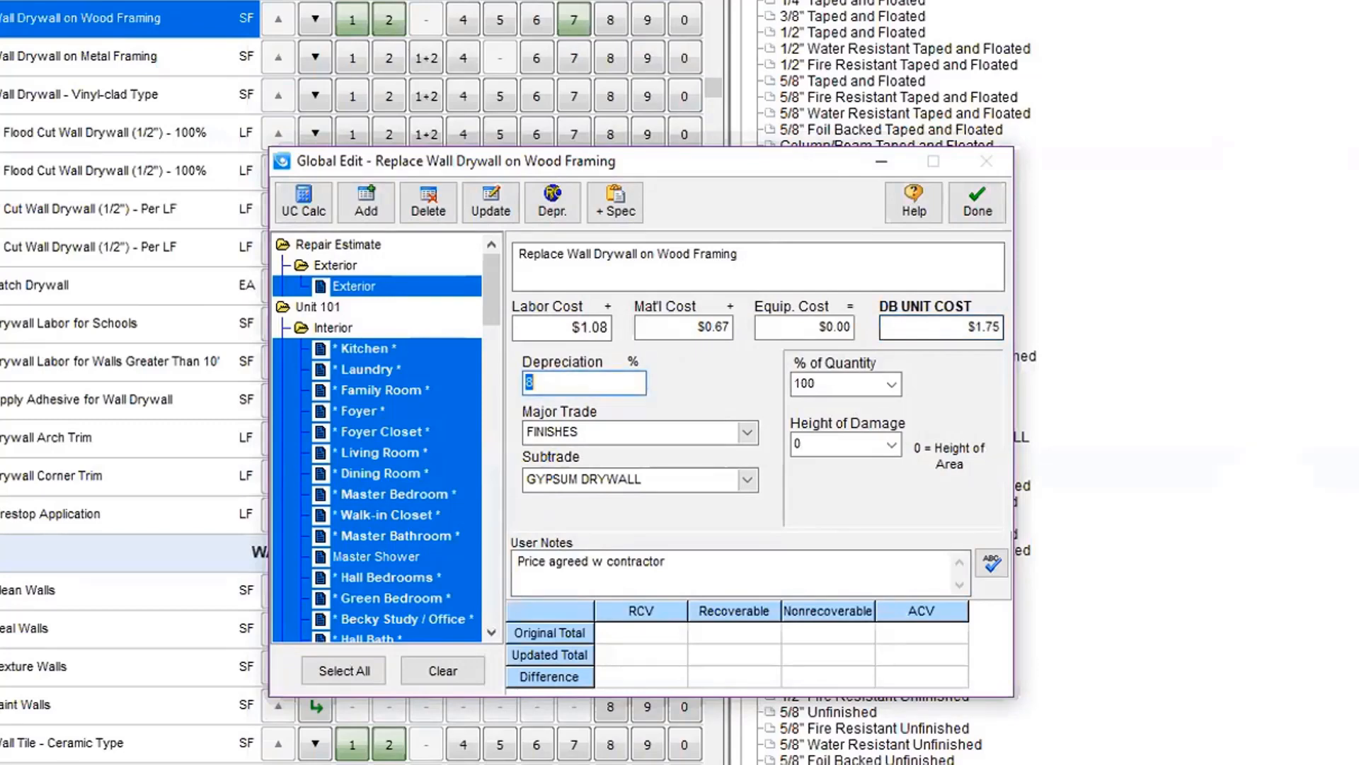
{"action": "type", "text": "10"}
{"action": "key", "text": "Tab"}
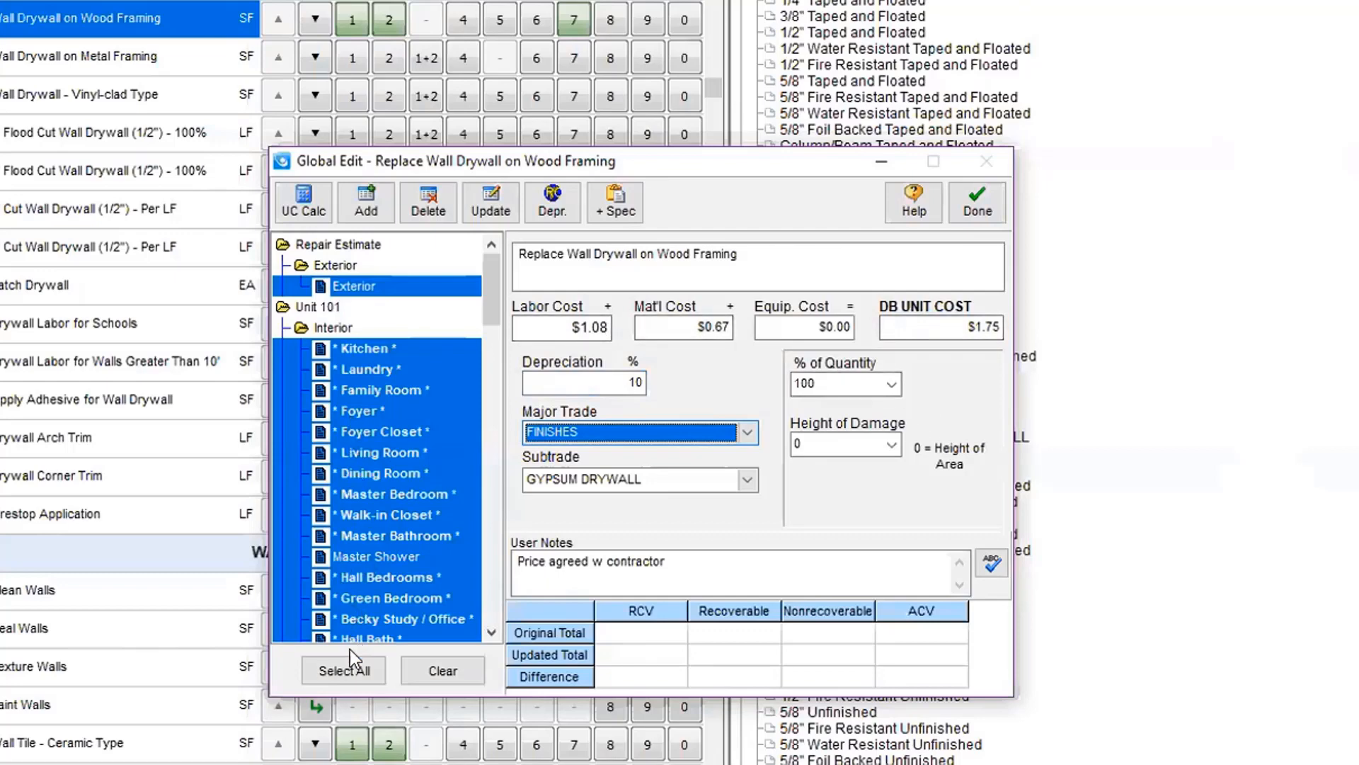
Update the drywall line items in all areas with the unit cost, depreciation and appended user notes, and finish the global edit
{"action": "left_click", "coordinate": [436, 662]}
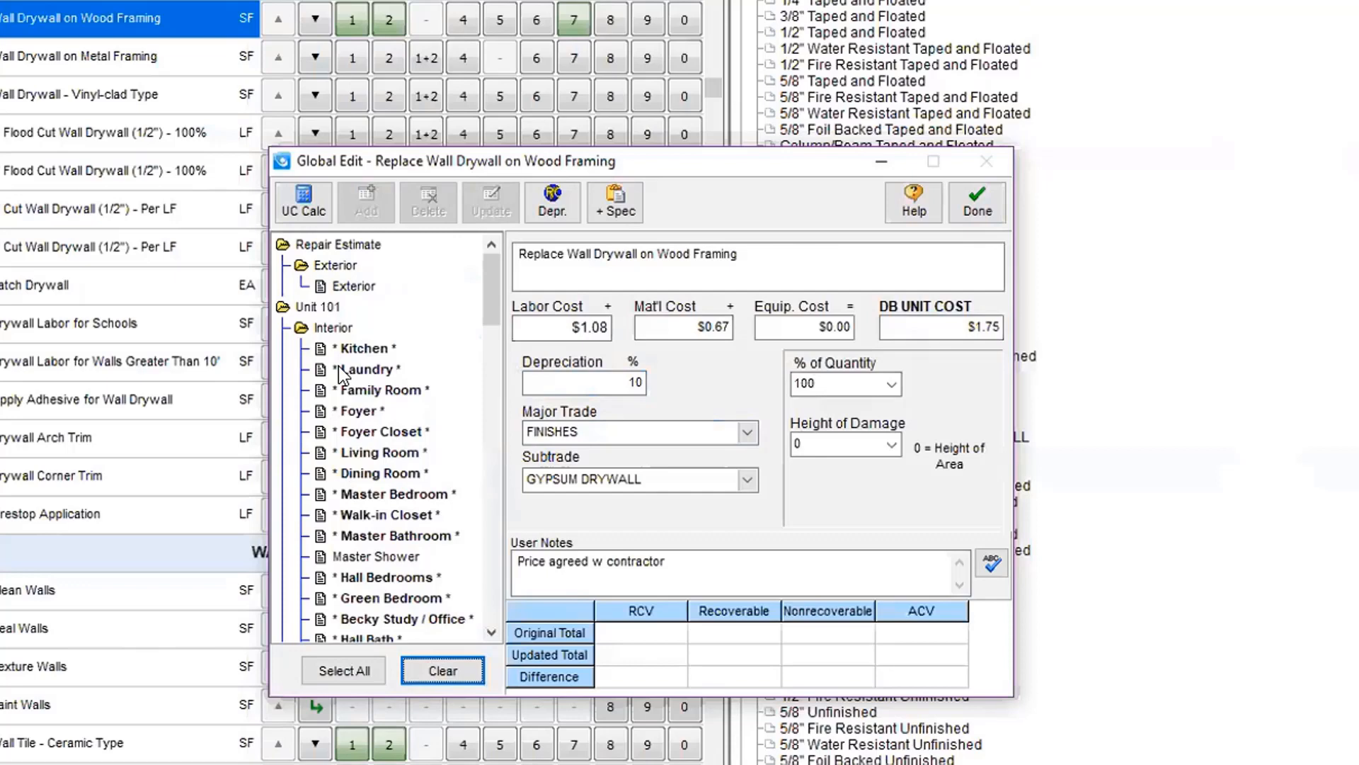
{"action": "left_click", "coordinate": [333, 673]}
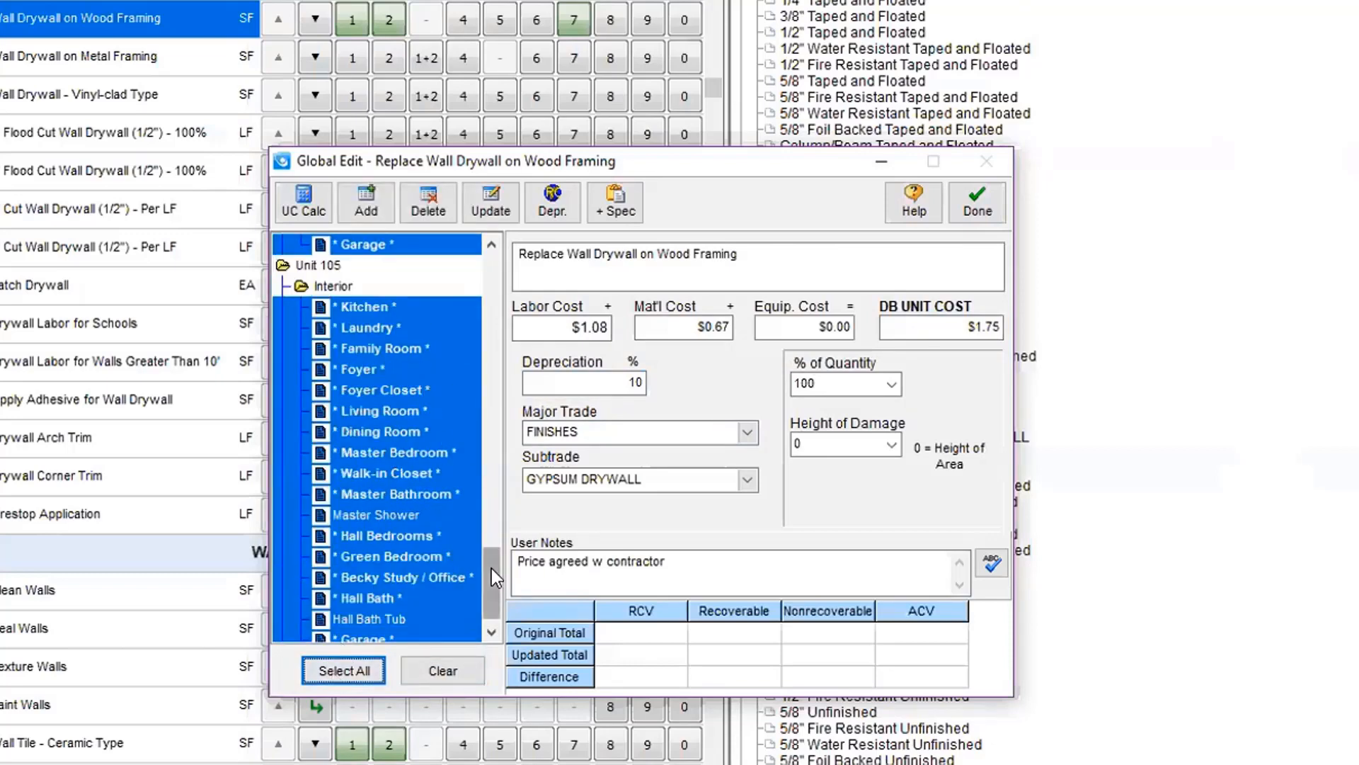
{"action": "left_click_drag", "start_coordinate": [491, 567], "coordinate": [522, 265]}
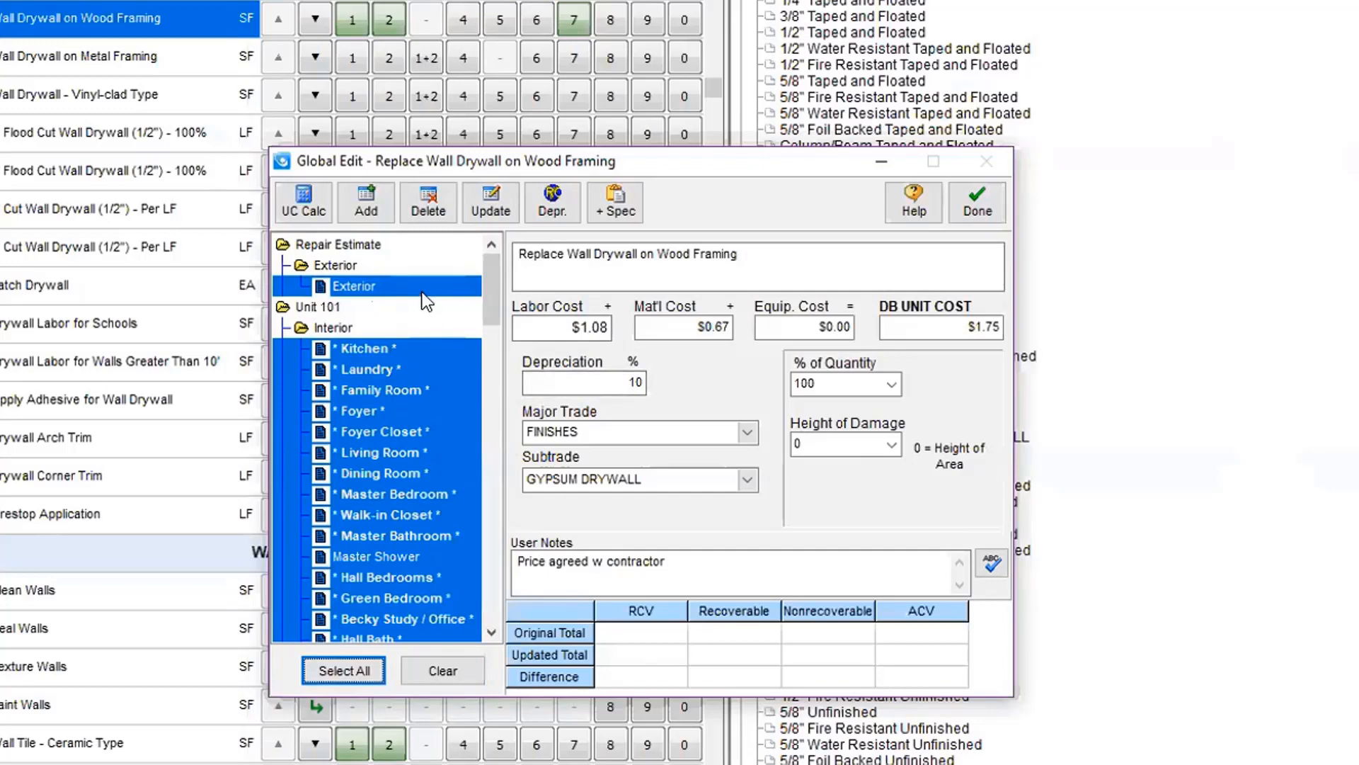
{"action": "left_click", "coordinate": [478, 193]}
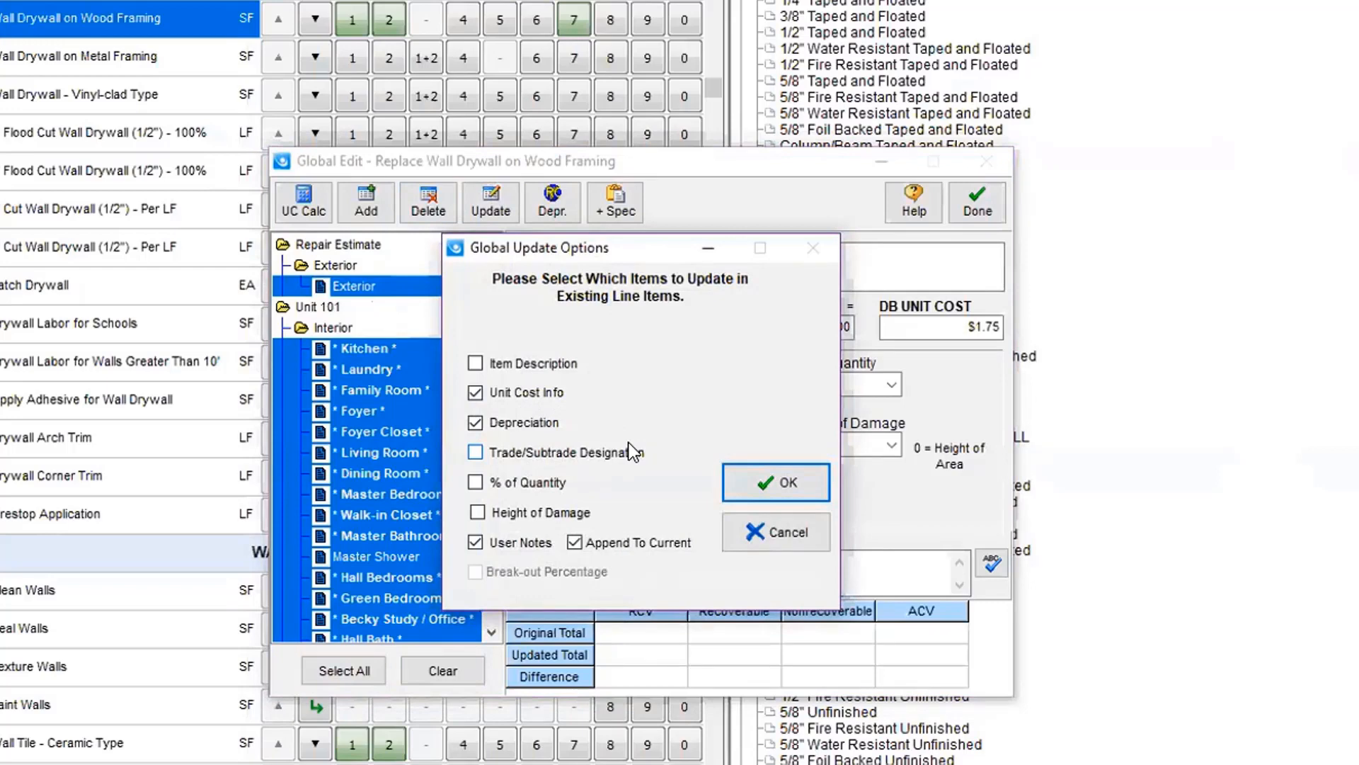
{"action": "left_click", "coordinate": [733, 486]}
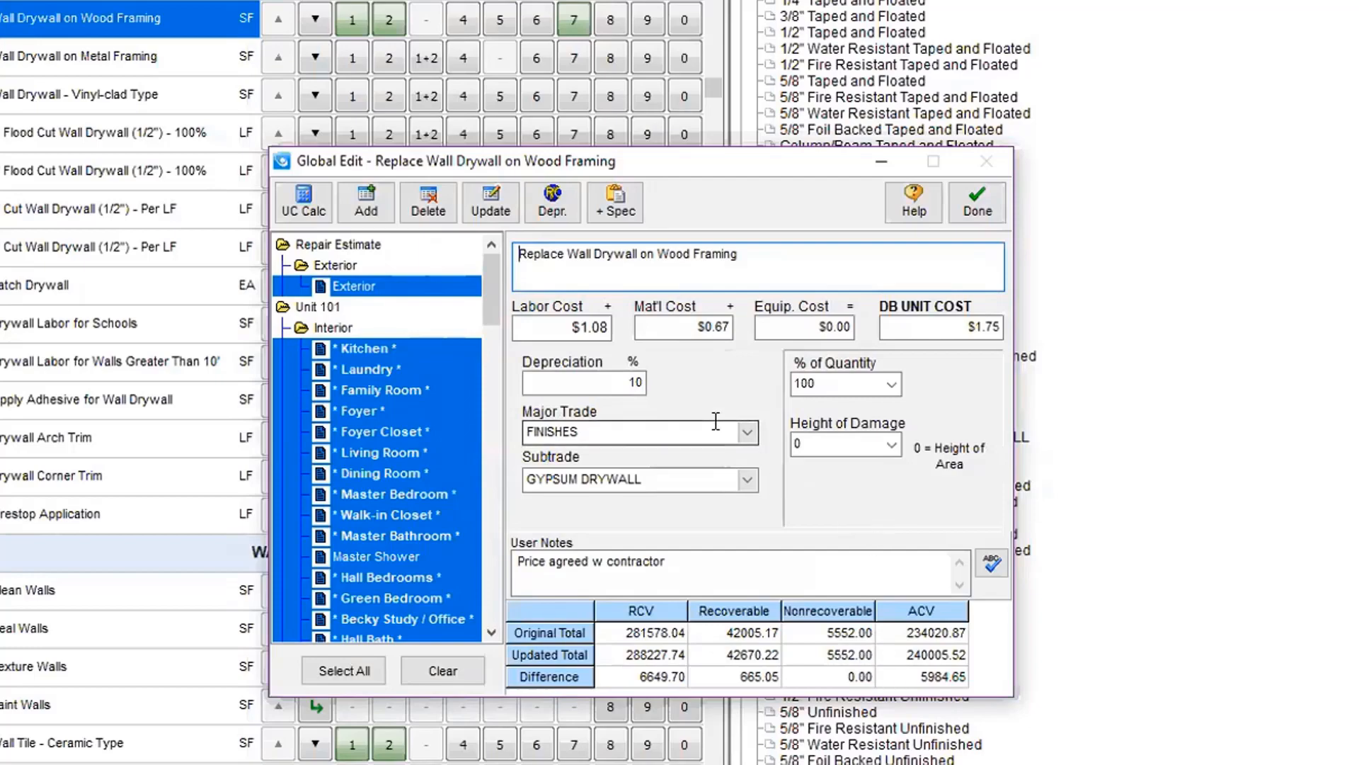
{"action": "left_click", "coordinate": [978, 205]}
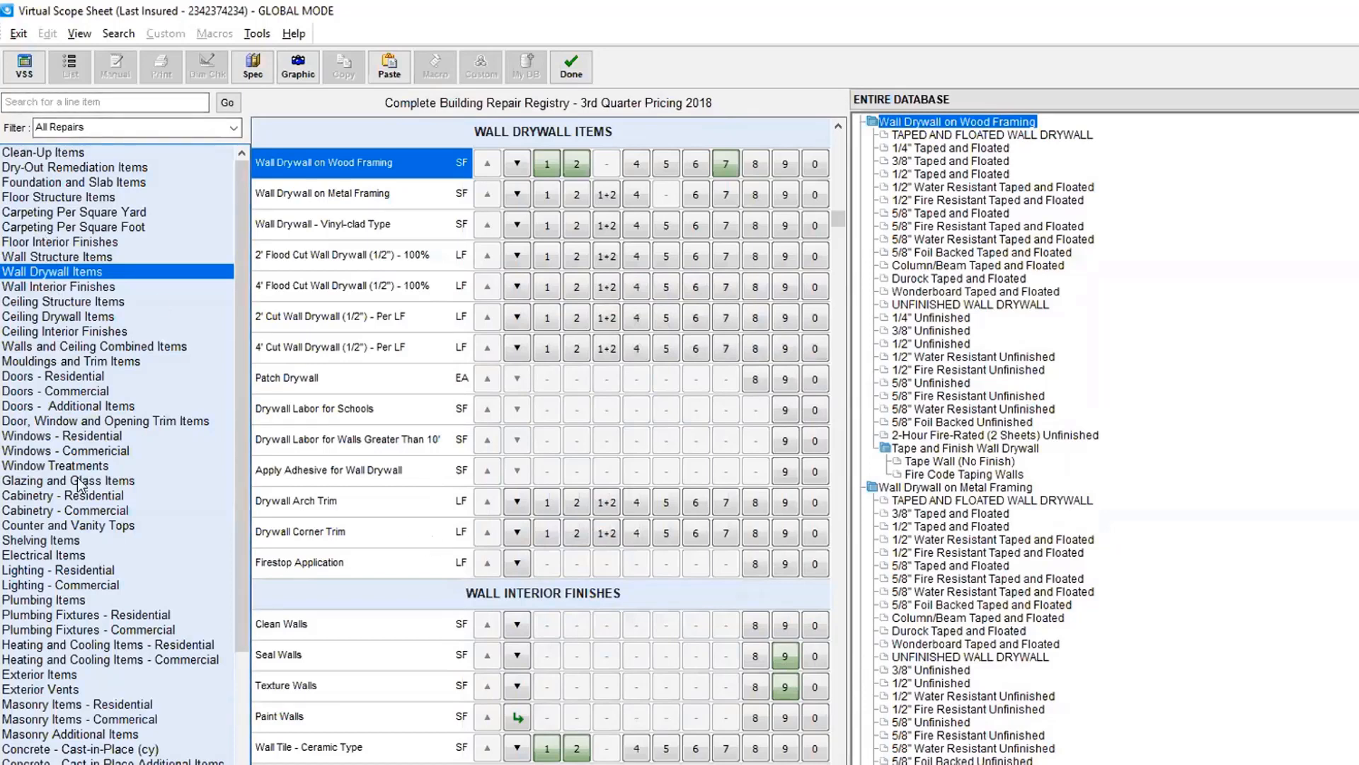
Open the global replacement edit for Electrical Switch and select only Unit 101's Kitchen, Laundry, Family Room, Foyer, Foyer Closet and Living Room
{"action": "left_click", "coordinate": [62, 556]}
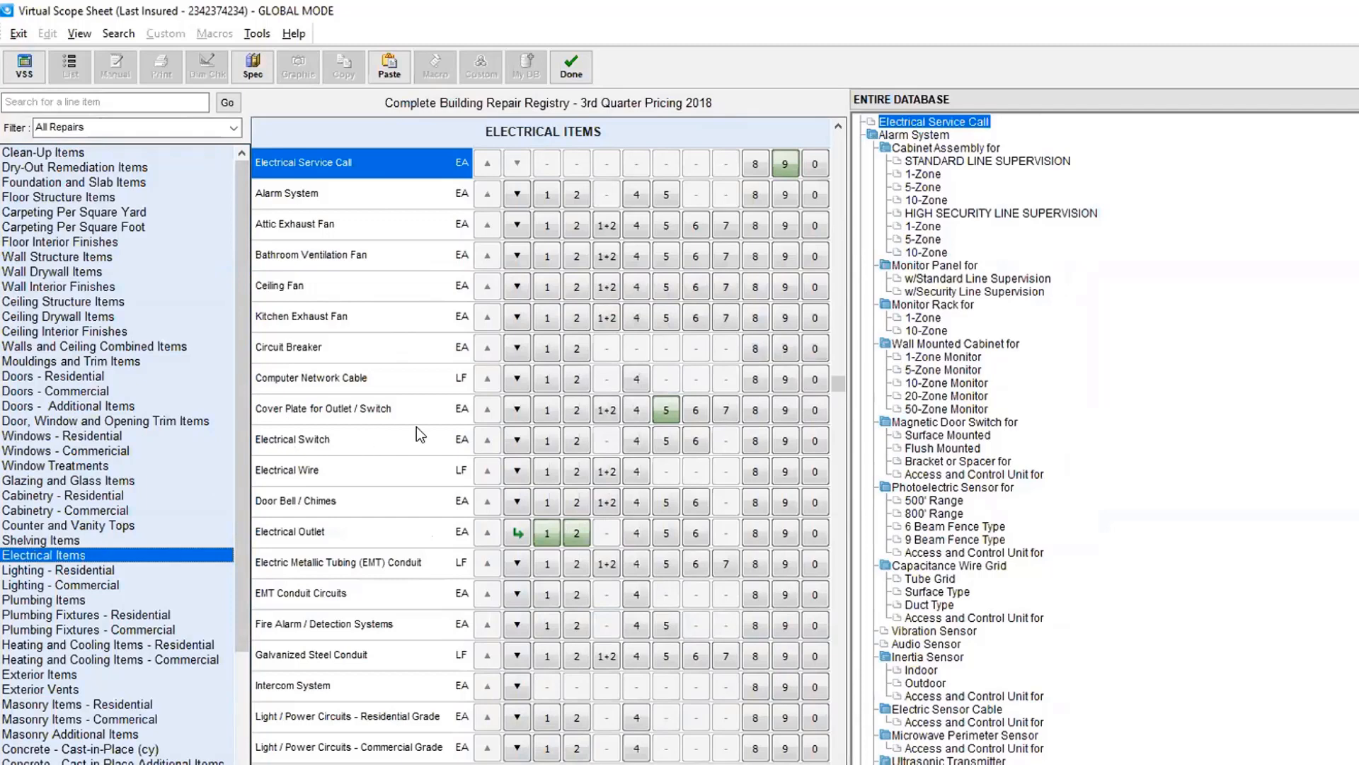
{"action": "left_click", "coordinate": [577, 438]}
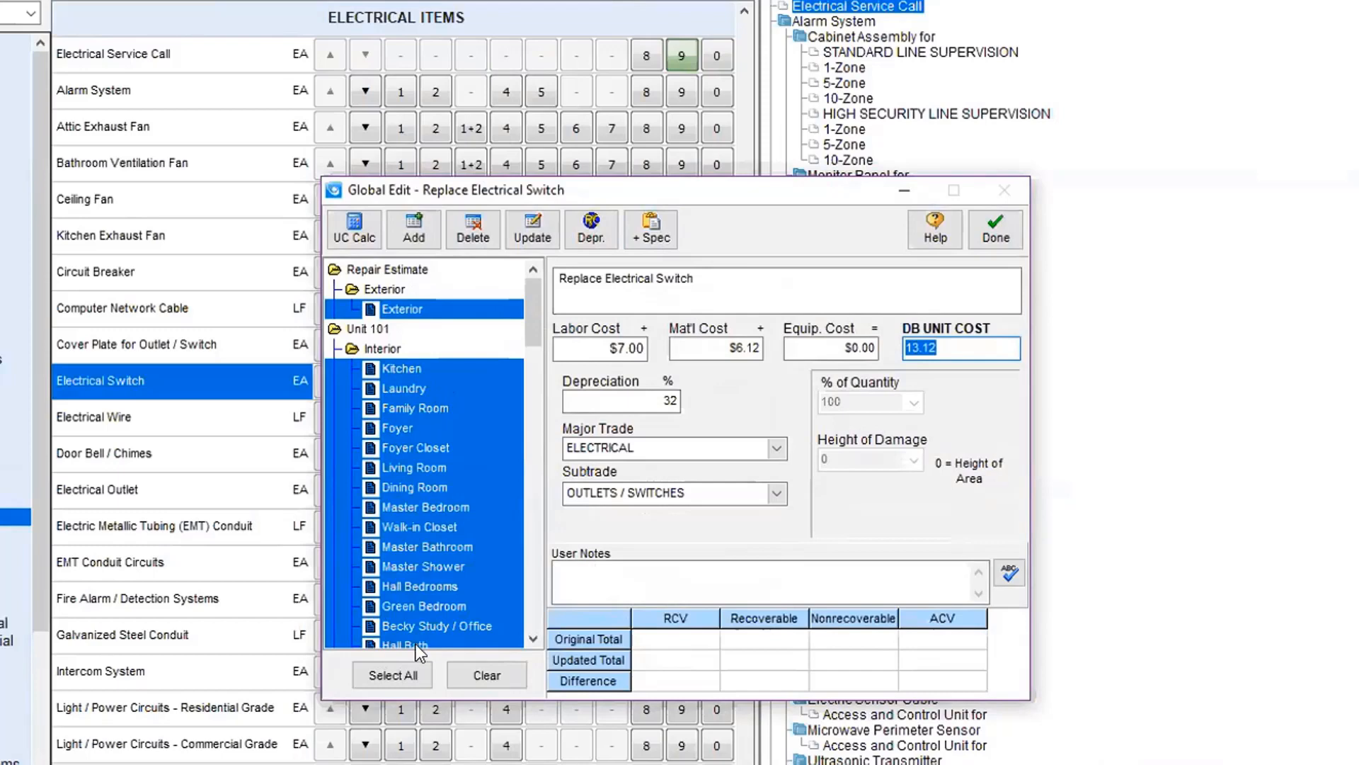
{"action": "left_click", "coordinate": [486, 677]}
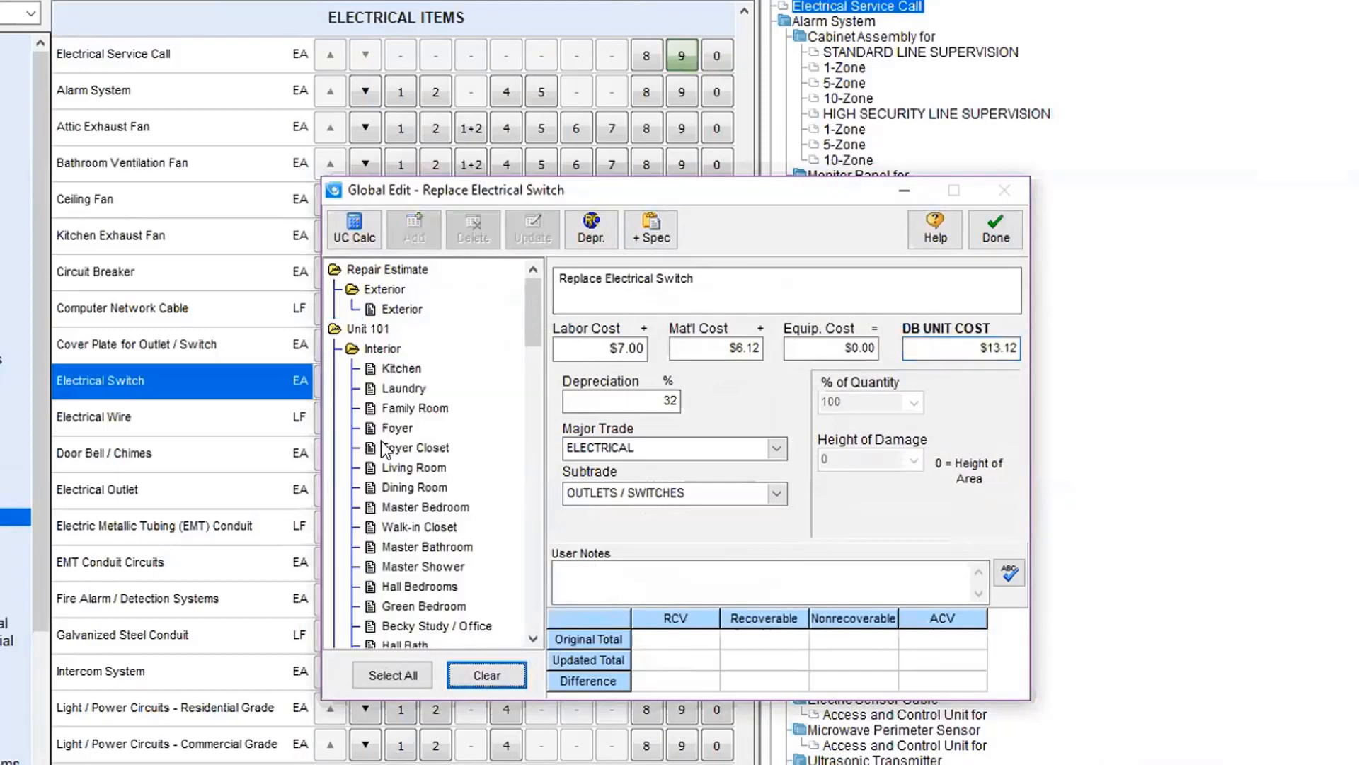
{"action": "left_click", "coordinate": [390, 369]}
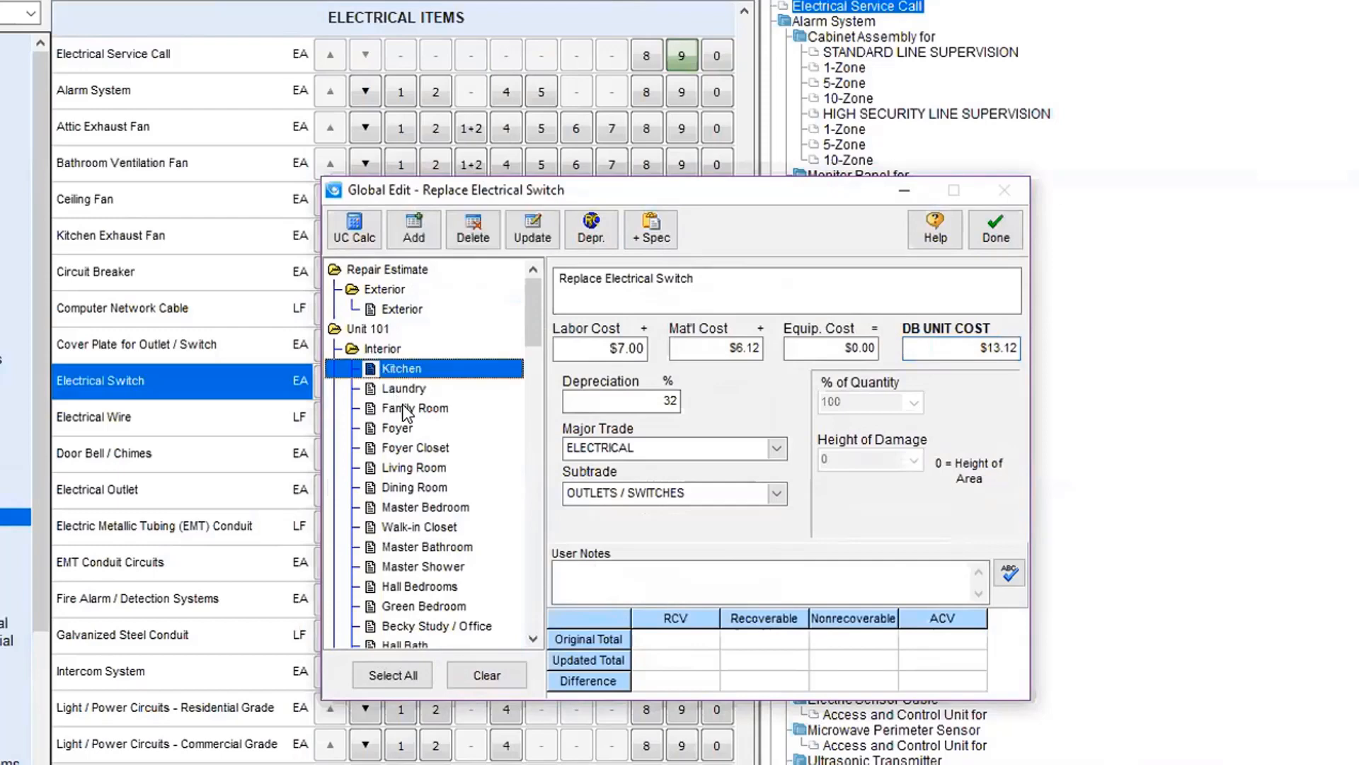
{"action": "left_click", "coordinate": [399, 388]}
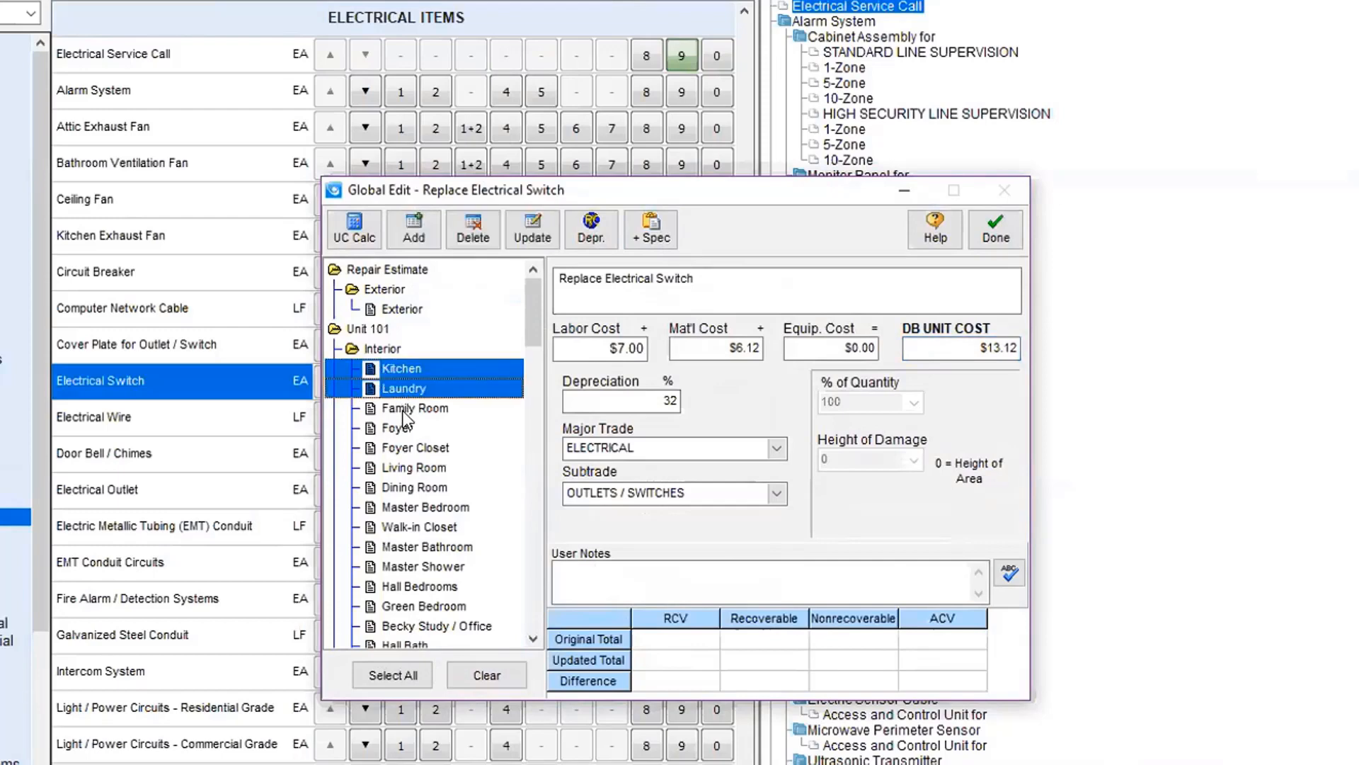
{"action": "left_click", "coordinate": [404, 409]}
{"action": "left_click", "coordinate": [408, 428]}
{"action": "left_click", "coordinate": [419, 448]}
{"action": "left_click", "coordinate": [436, 468]}
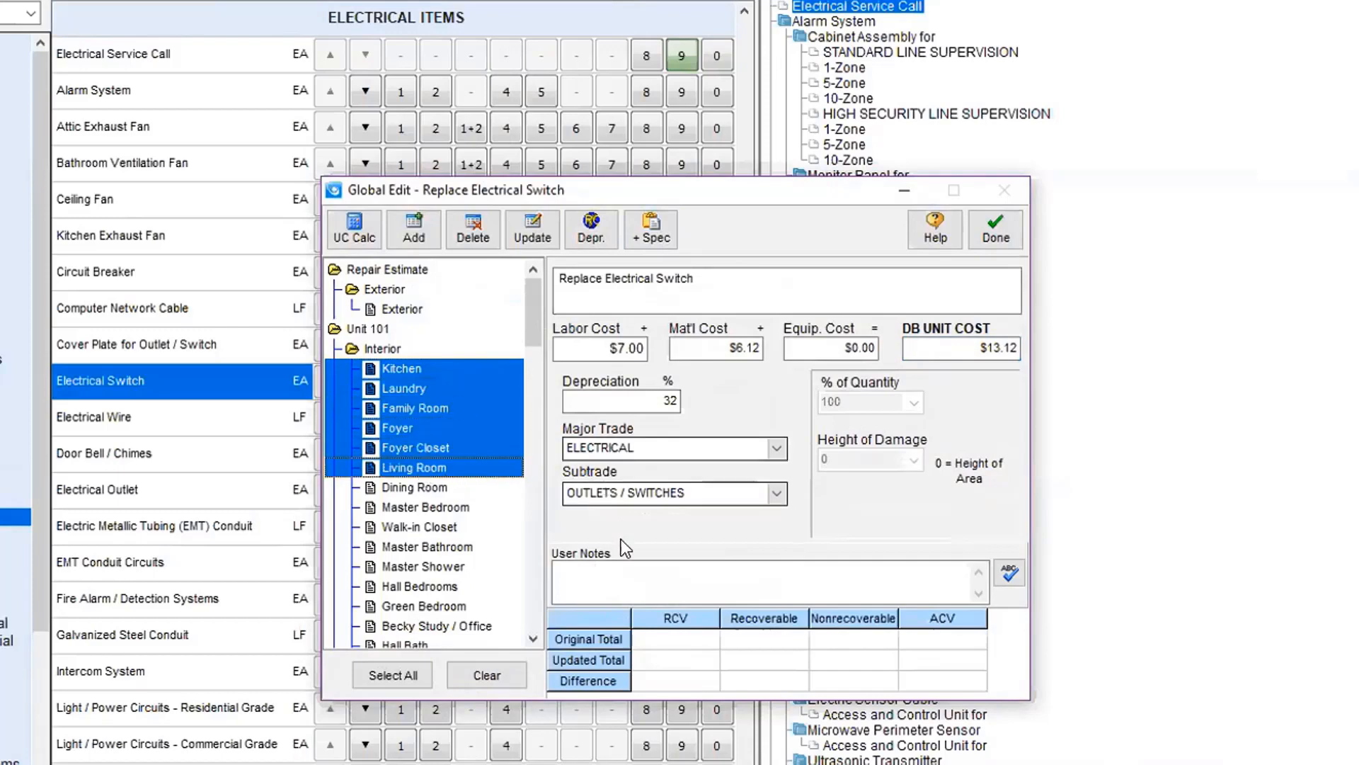
Add the switch replacement to the selected rooms with quantity 1.0 and the user note "Damaged by Flood", and finish the global edit
{"action": "left_click", "coordinate": [616, 580]}
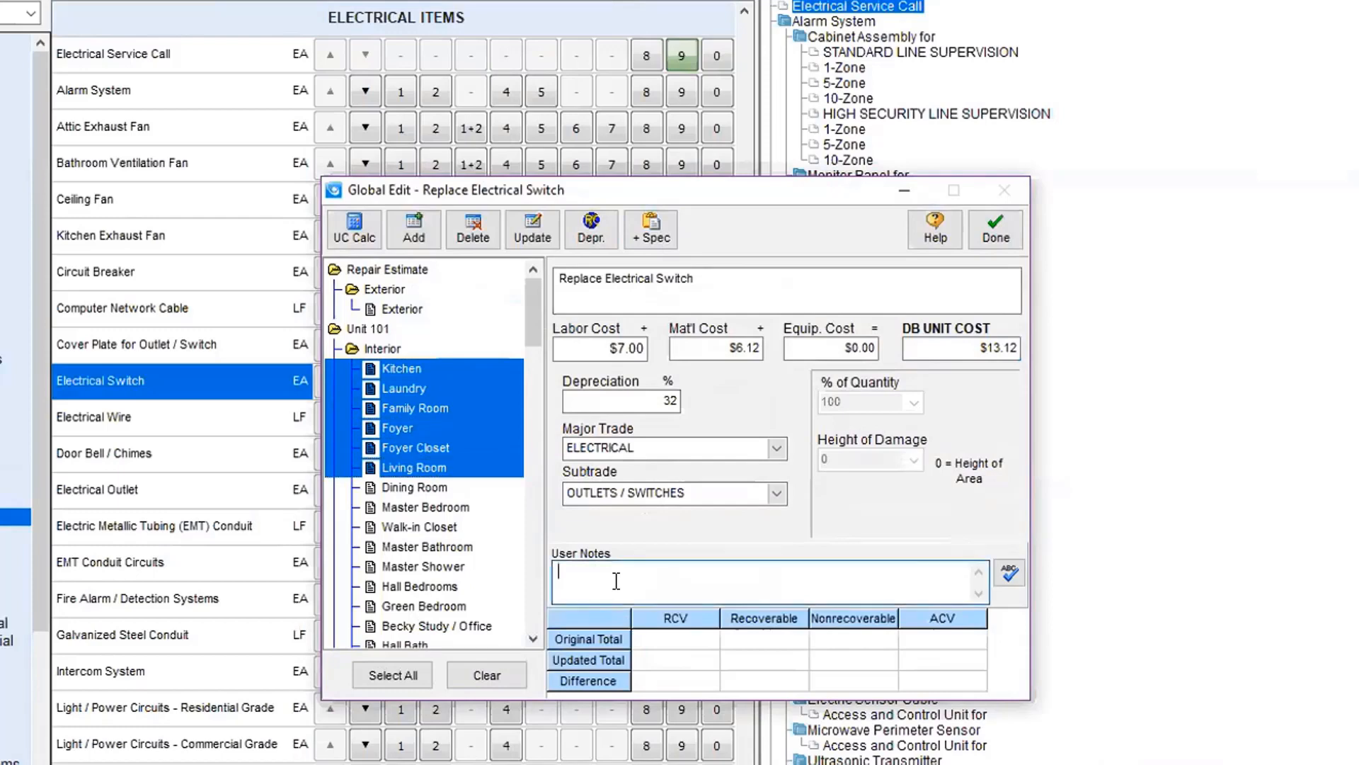
{"action": "type", "text": "Damaged by Flood"}
{"action": "left_click", "coordinate": [413, 227]}
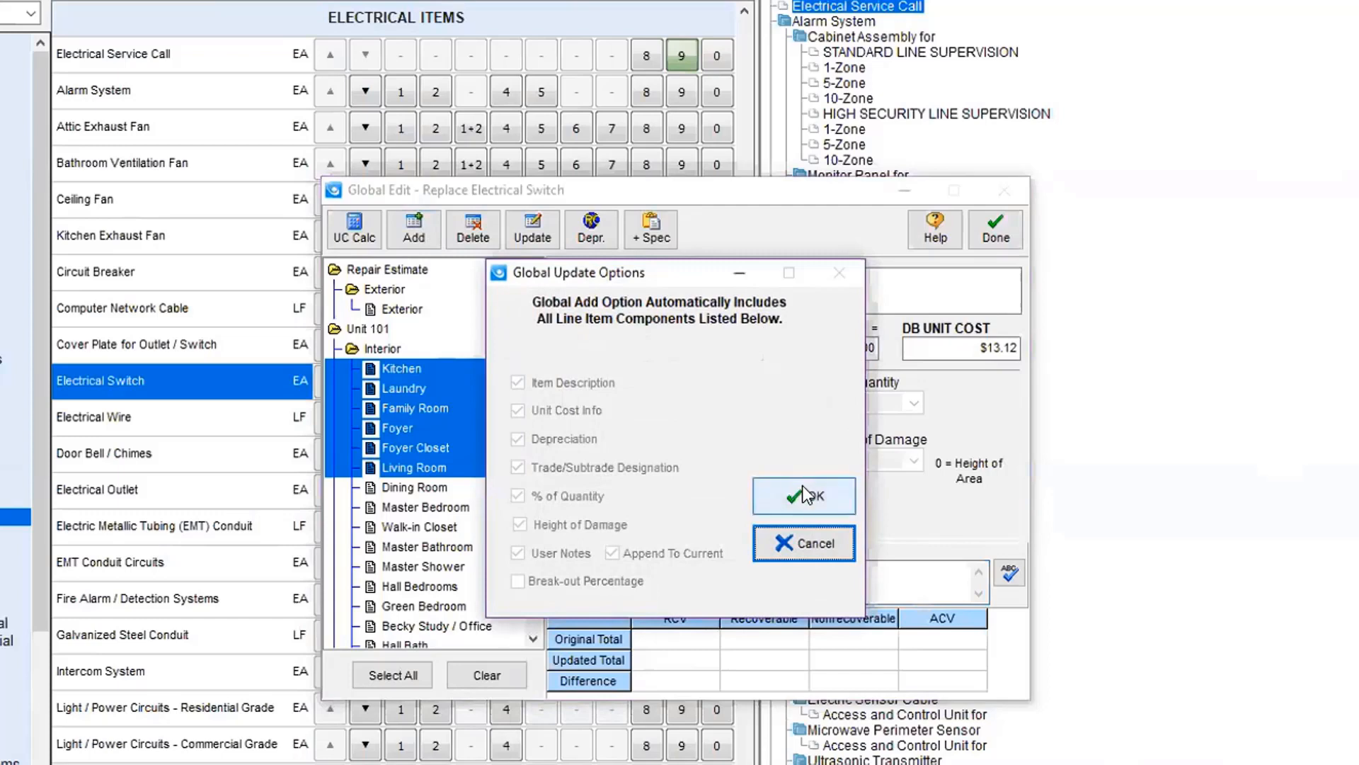
{"action": "left_click", "coordinate": [802, 486]}
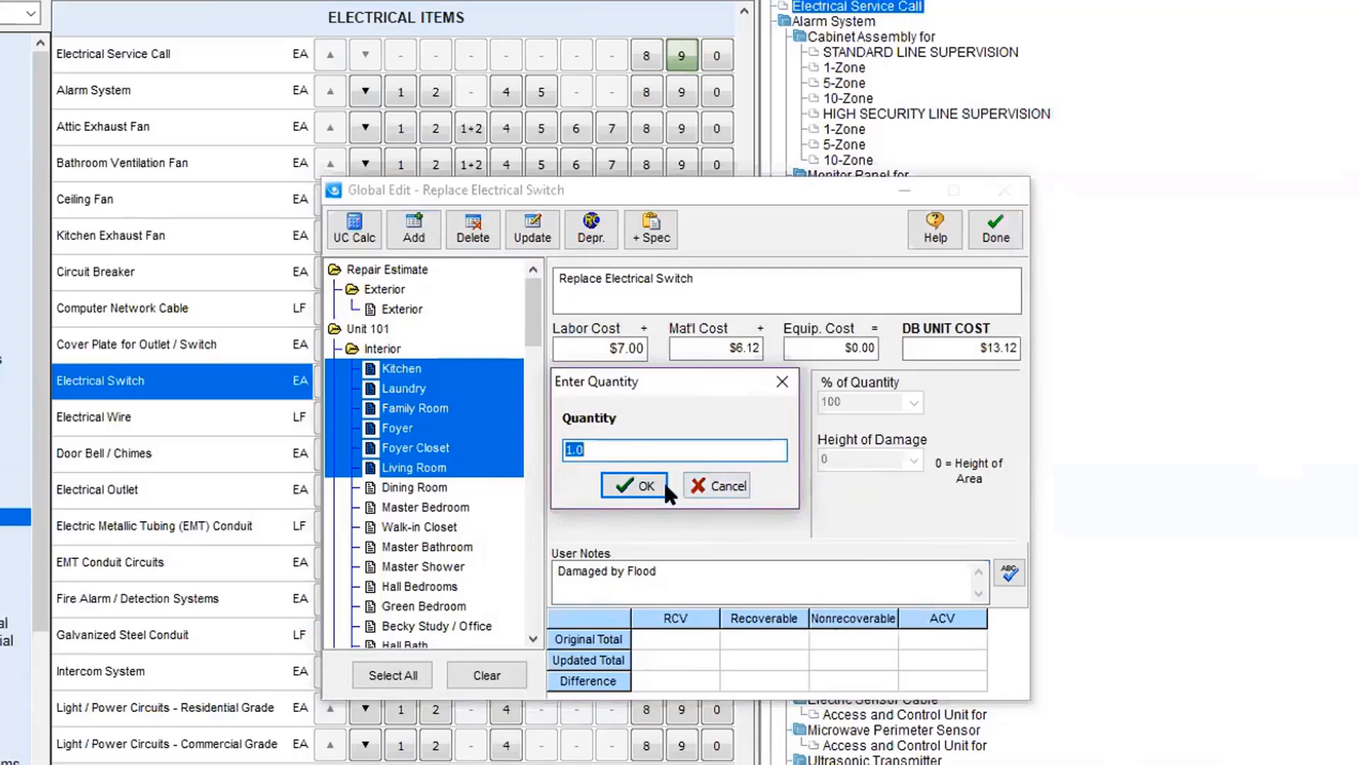
{"action": "left_click", "coordinate": [645, 487]}
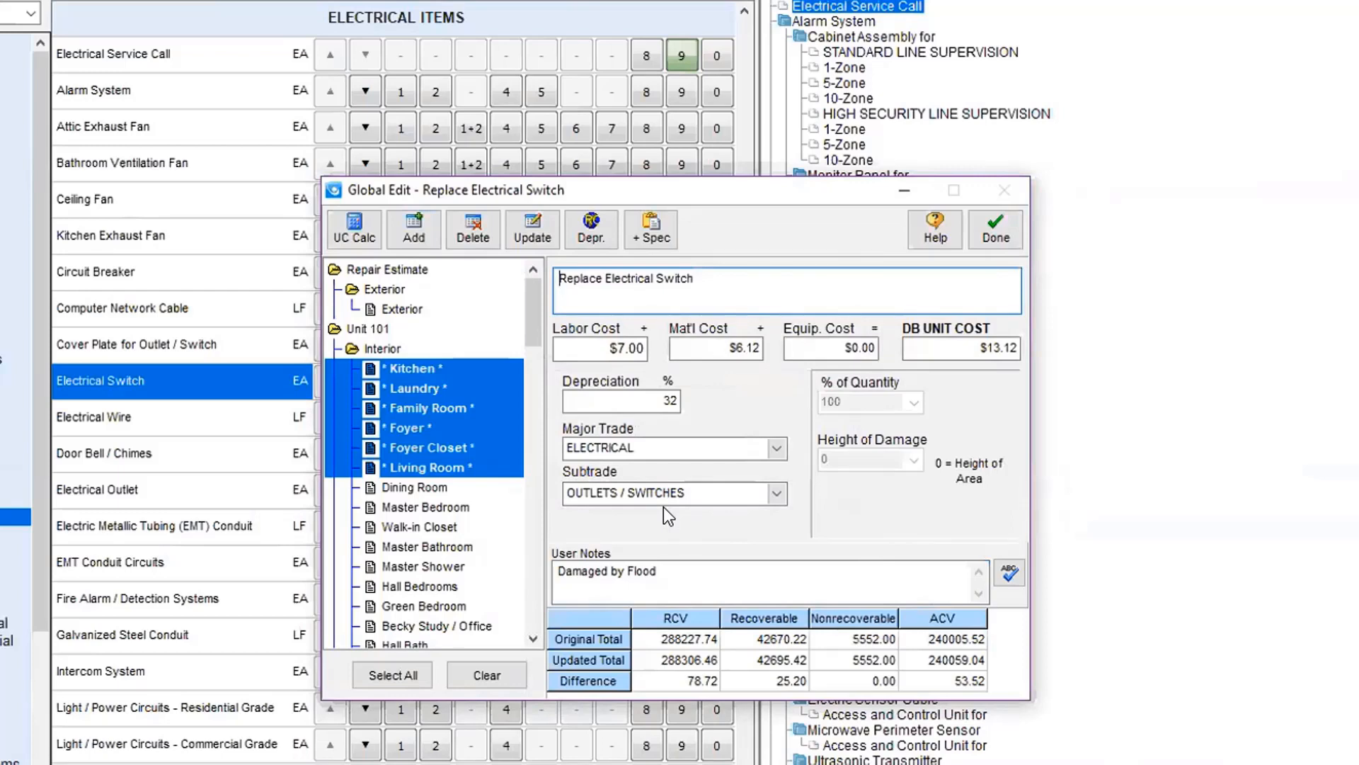
{"action": "left_click", "coordinate": [996, 241]}
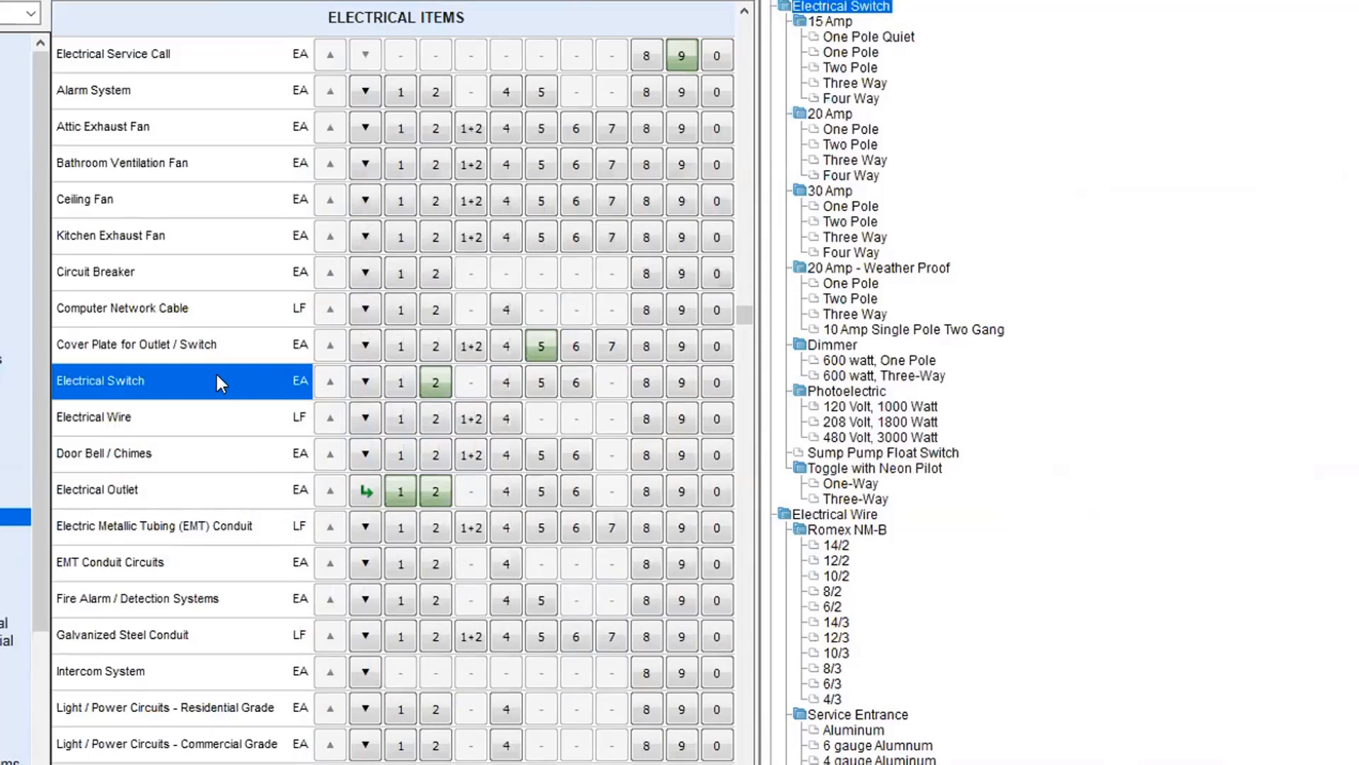
Globally delete the Replace Electrical Switch item from all areas and finish the edit
{"action": "left_click", "coordinate": [439, 381]}
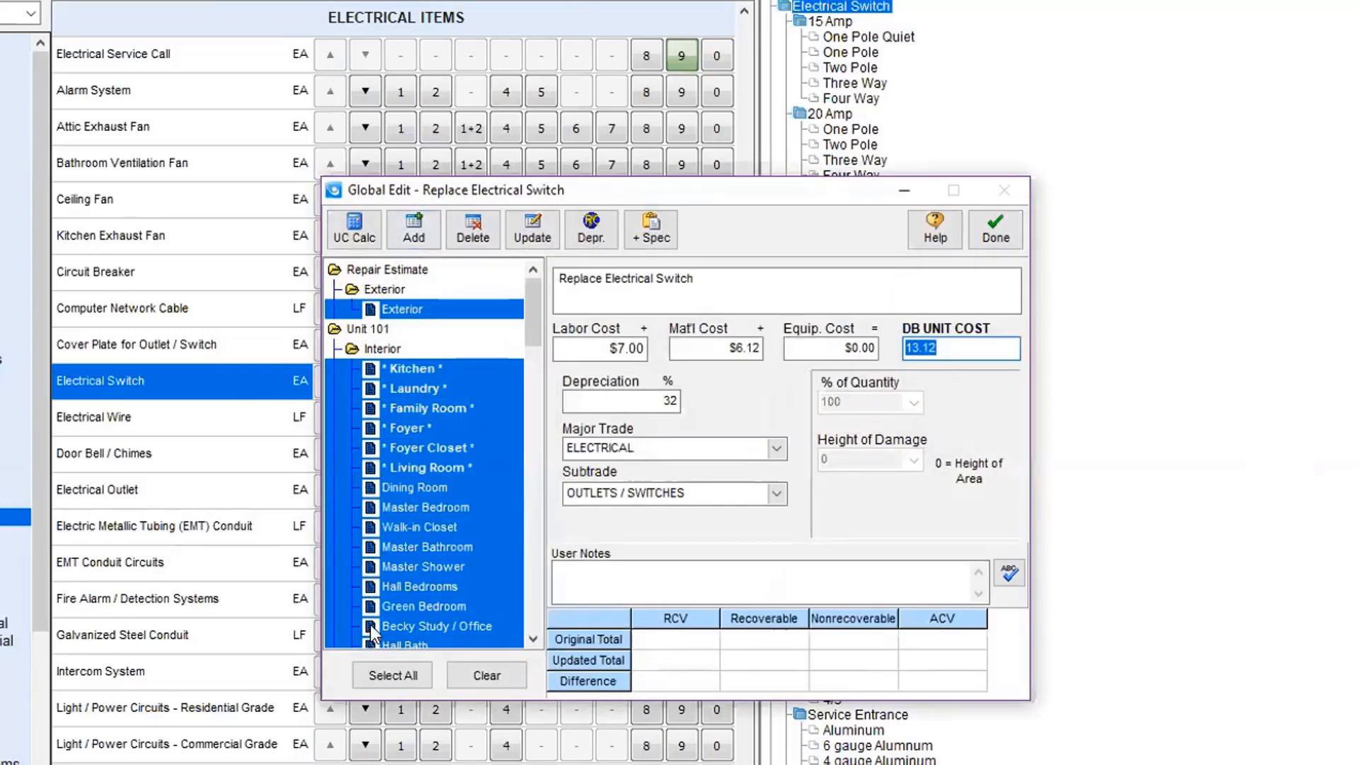
{"action": "left_click", "coordinate": [479, 216]}
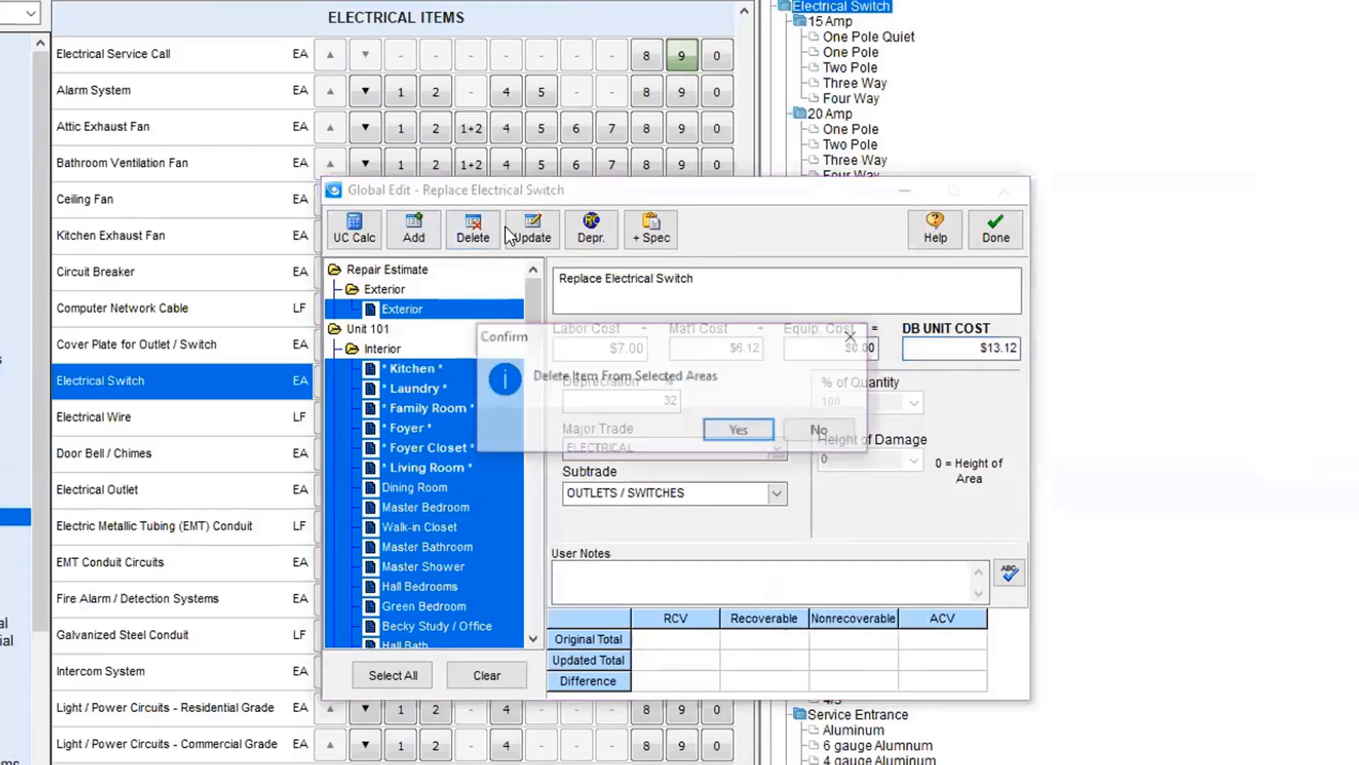
{"action": "left_click", "coordinate": [738, 429]}
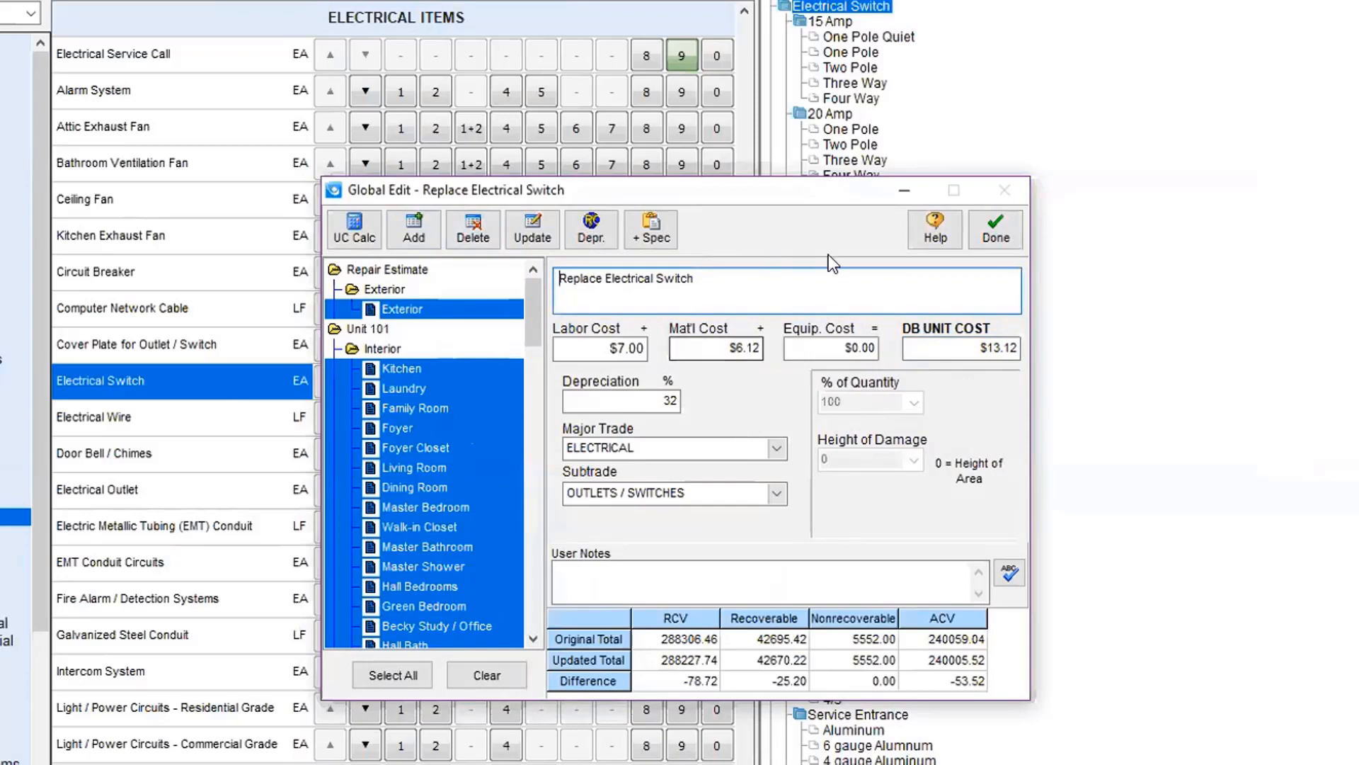
{"action": "left_click", "coordinate": [998, 233]}
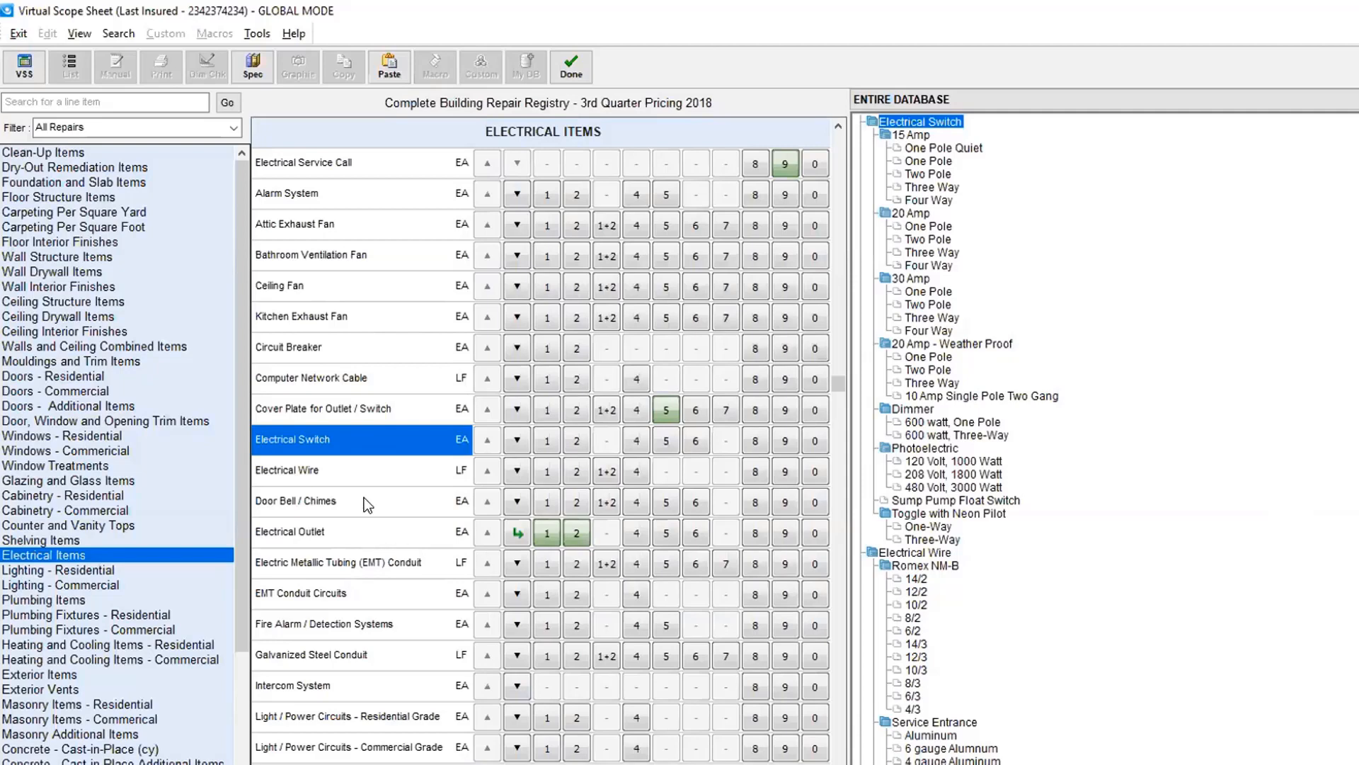
Open the global replacement edit for Carpeting (Per SY) from the Carpeting Per Square Yard category
{"action": "scroll", "coordinate": [364, 497], "scroll_direction": "up", "scroll_amount": 4}
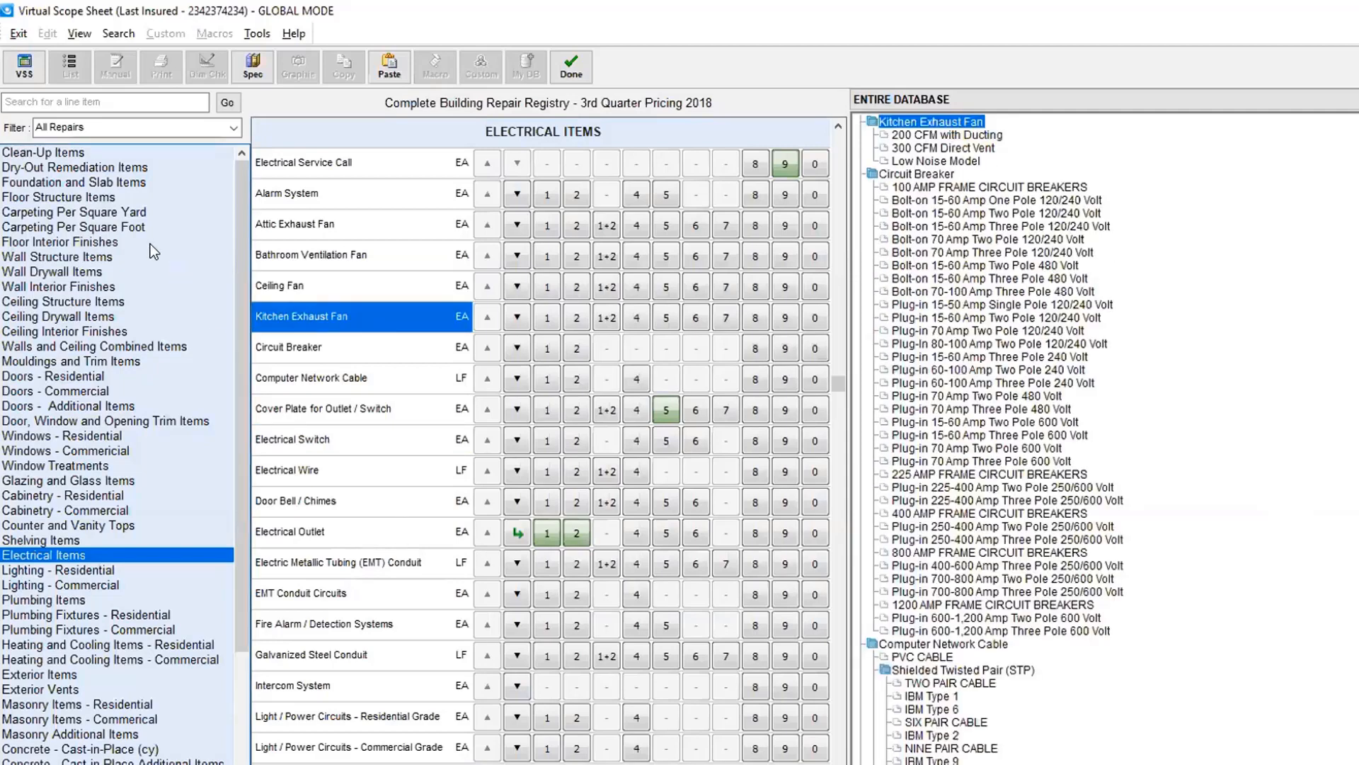
{"action": "left_click", "coordinate": [103, 213]}
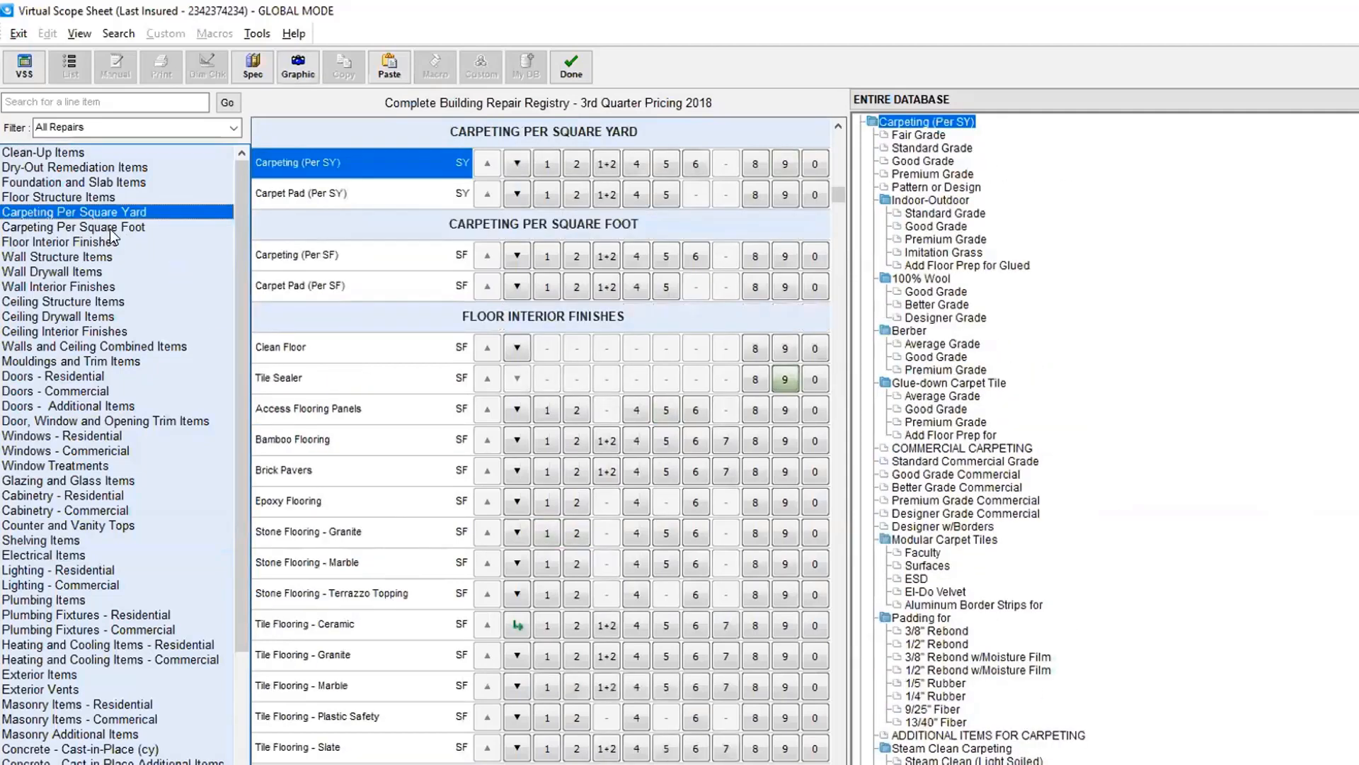
{"action": "left_click", "coordinate": [106, 227]}
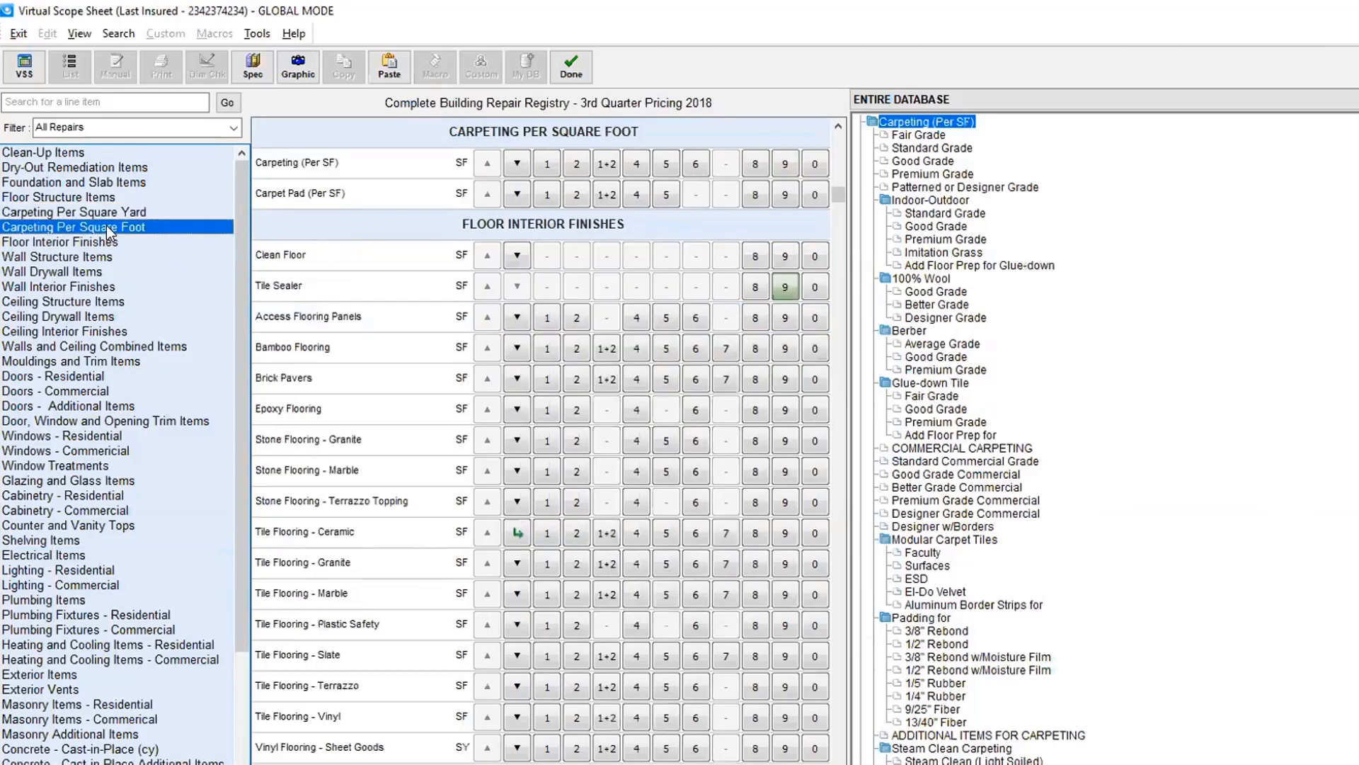
{"action": "left_click", "coordinate": [101, 213]}
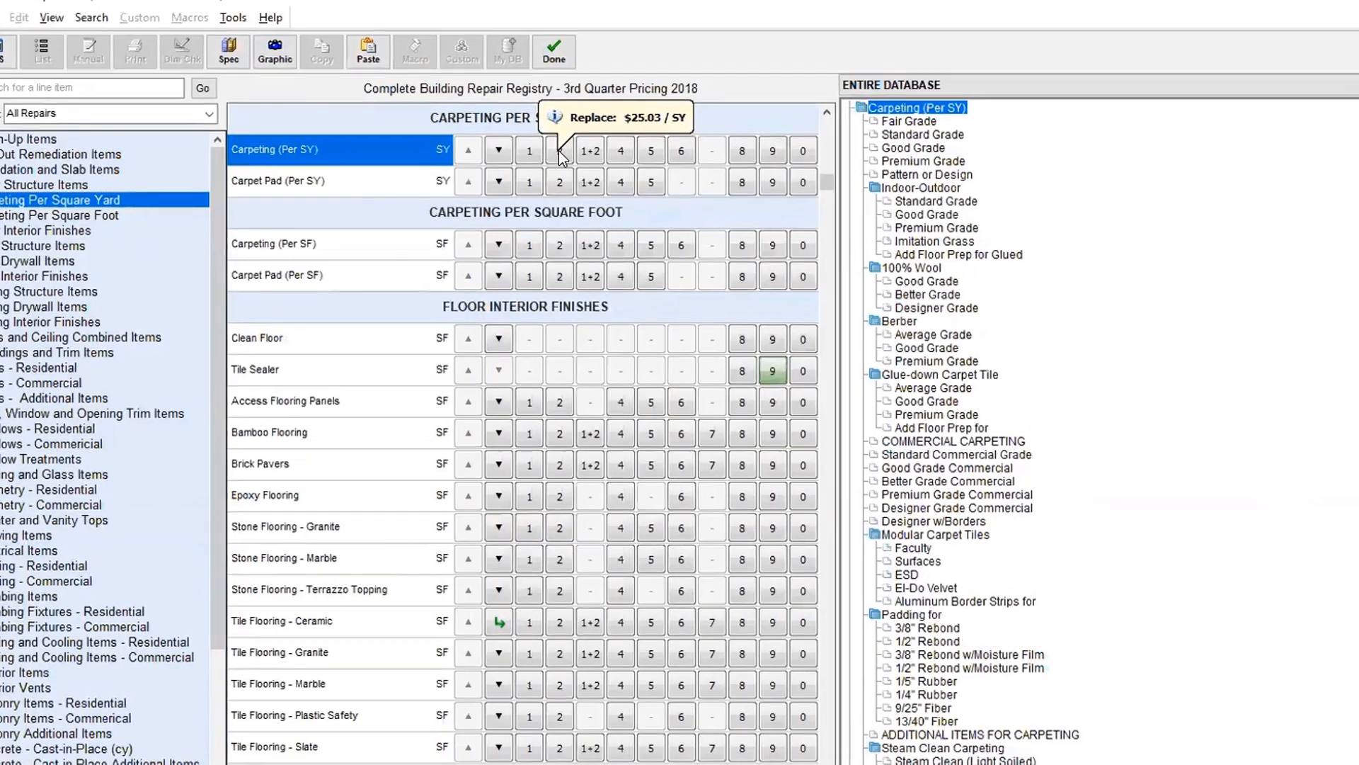
{"action": "left_click", "coordinate": [573, 168]}
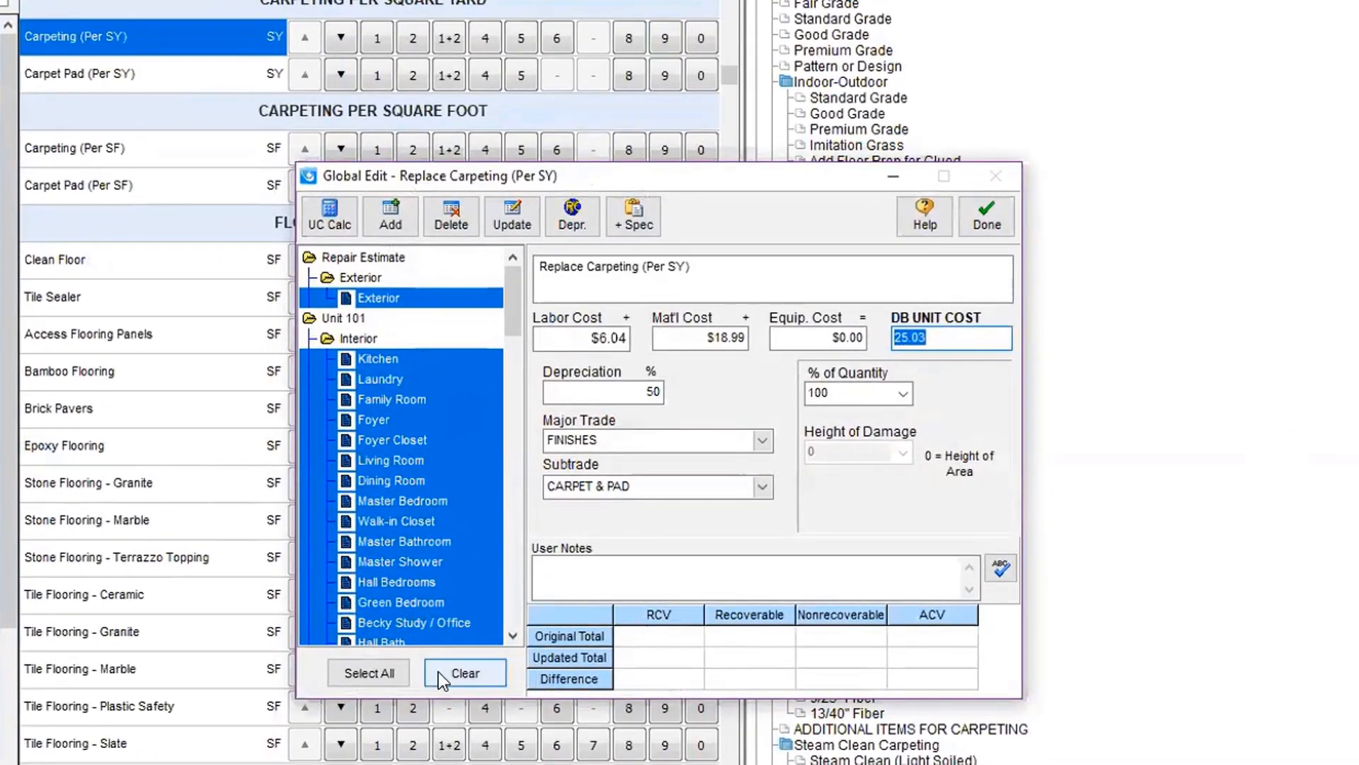
Add the carpeting replacement only to Unit 101's Master Bedroom, accepting all the included line item components
{"action": "left_click", "coordinate": [461, 677]}
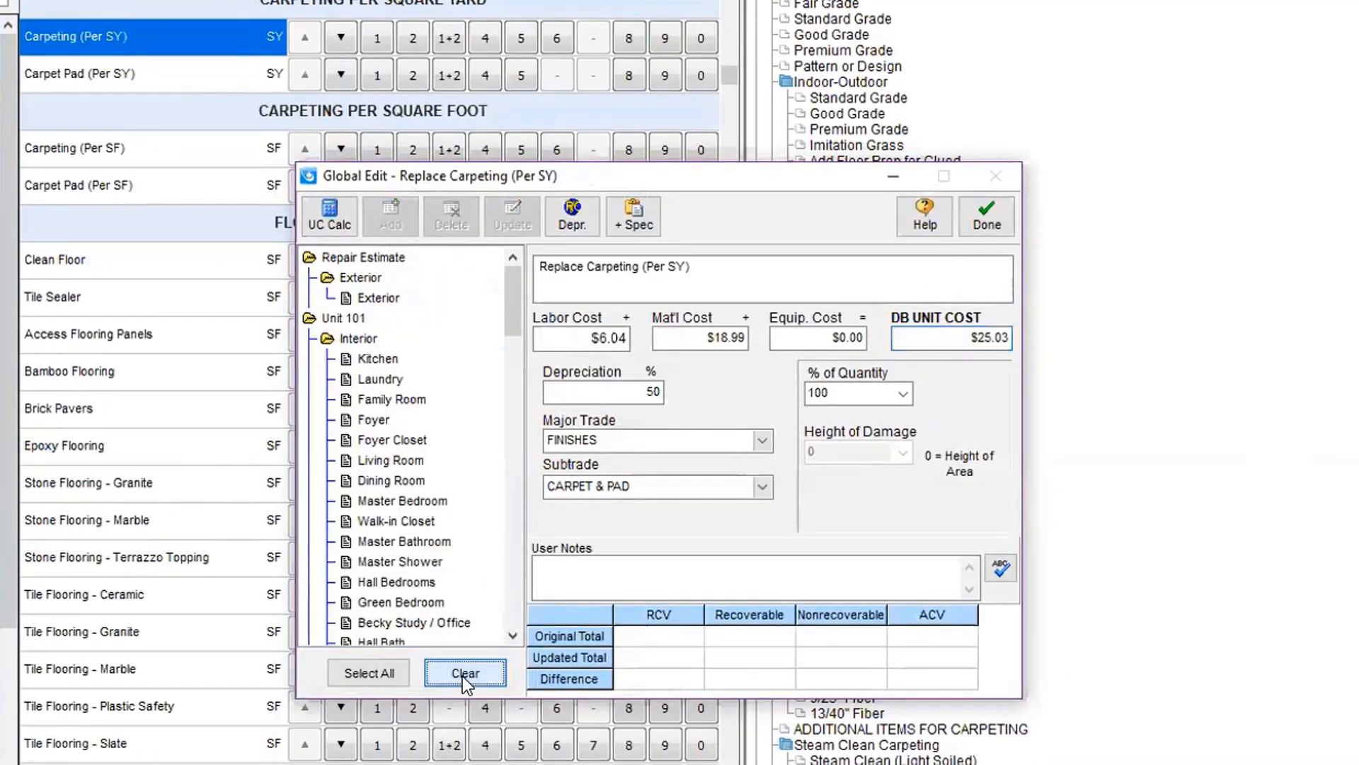
{"action": "left_click", "coordinate": [364, 501]}
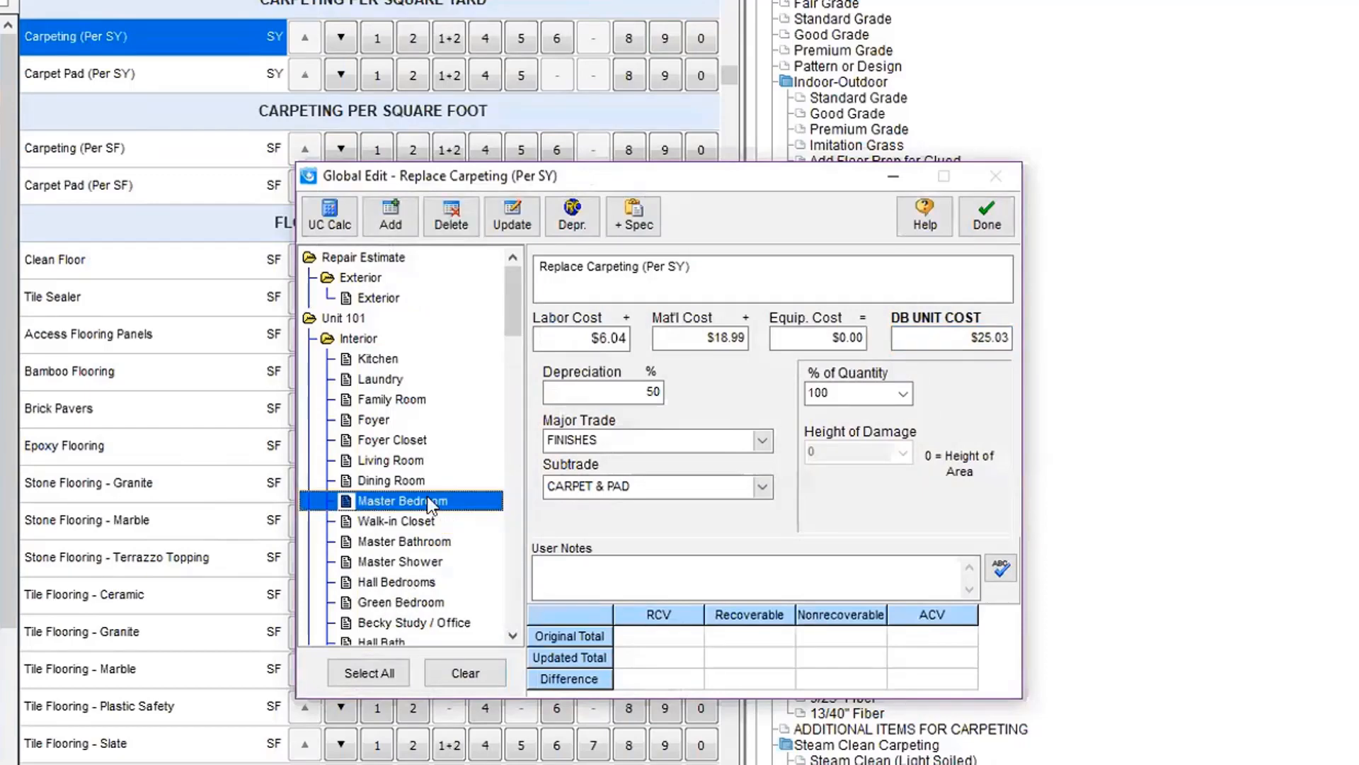
{"action": "left_click", "coordinate": [391, 217]}
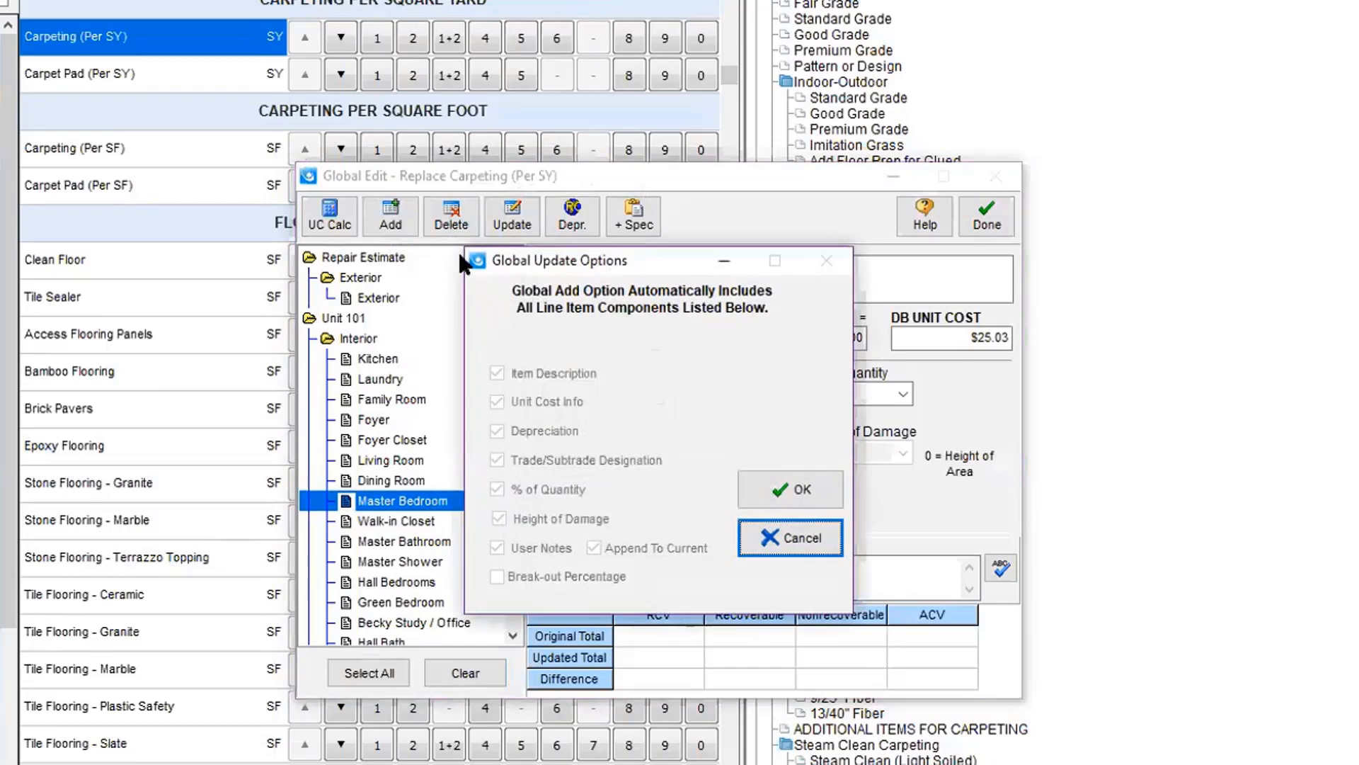
{"action": "left_click", "coordinate": [762, 486]}
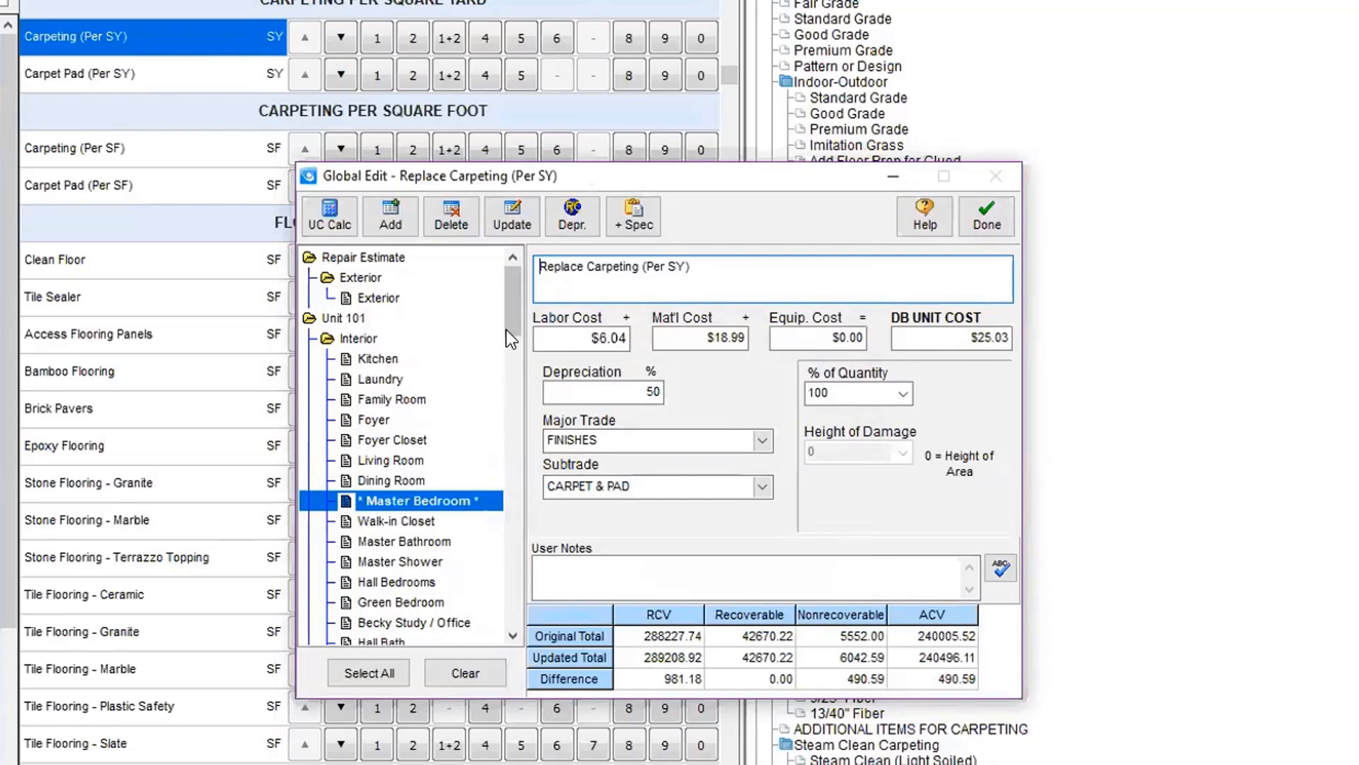
Mark all depreciation for the Replace Carpeting (Per SY) item as non-recoverable
{"action": "left_click", "coordinate": [565, 223]}
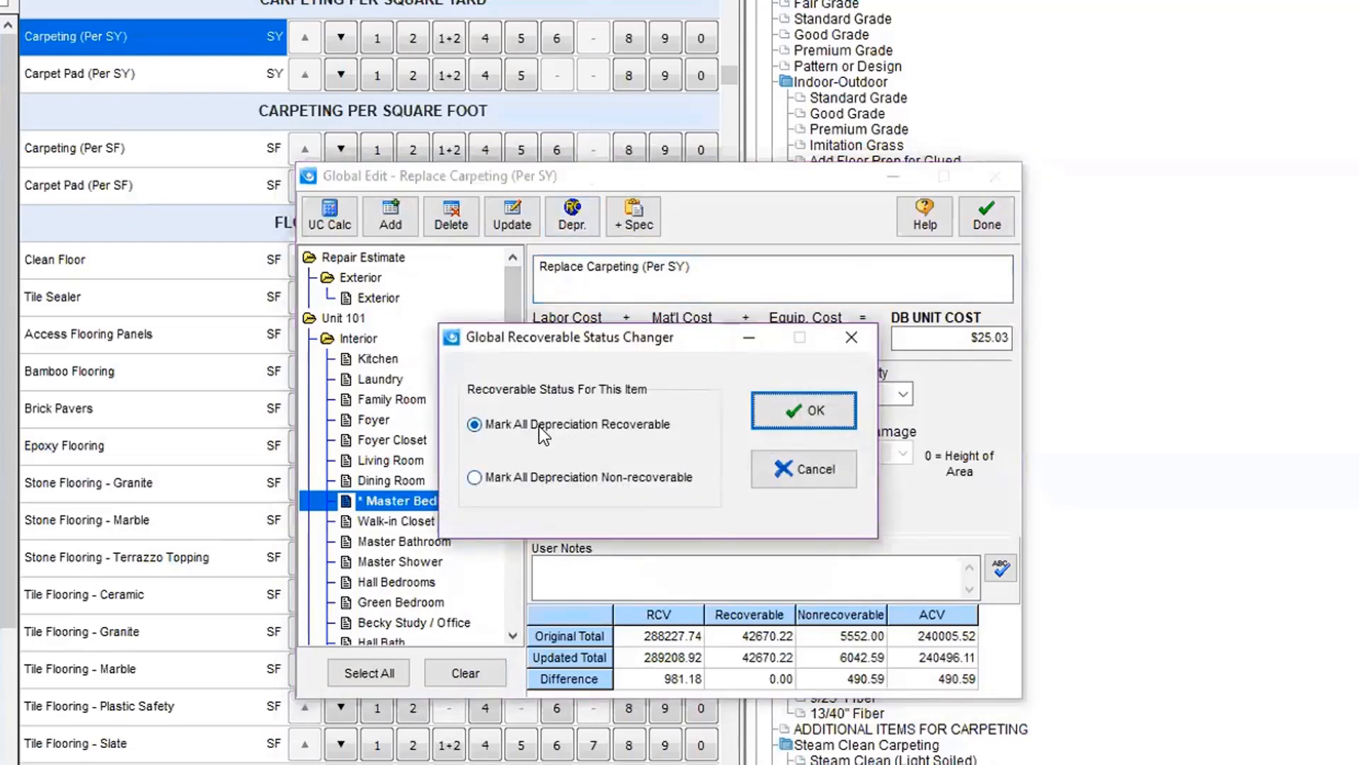
{"action": "left_click", "coordinate": [549, 480]}
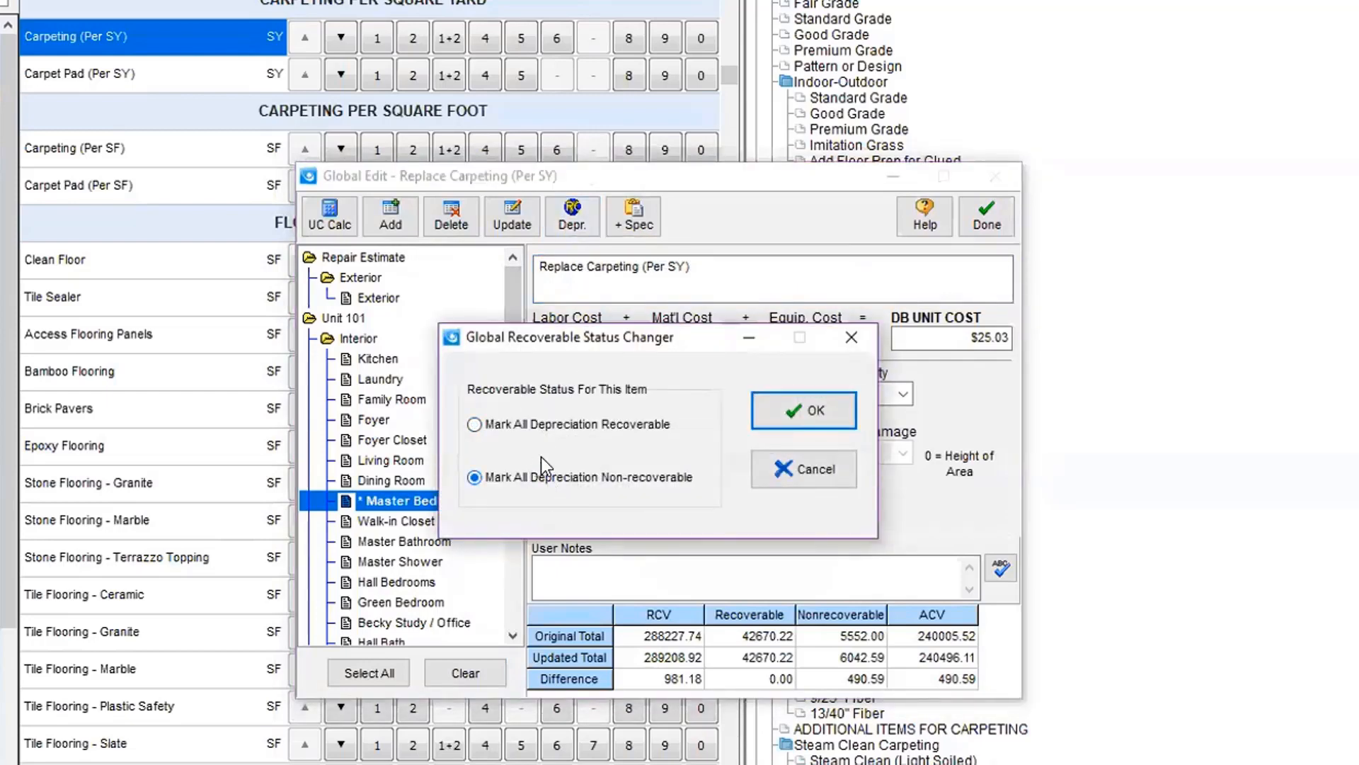
{"action": "left_click", "coordinate": [780, 411]}
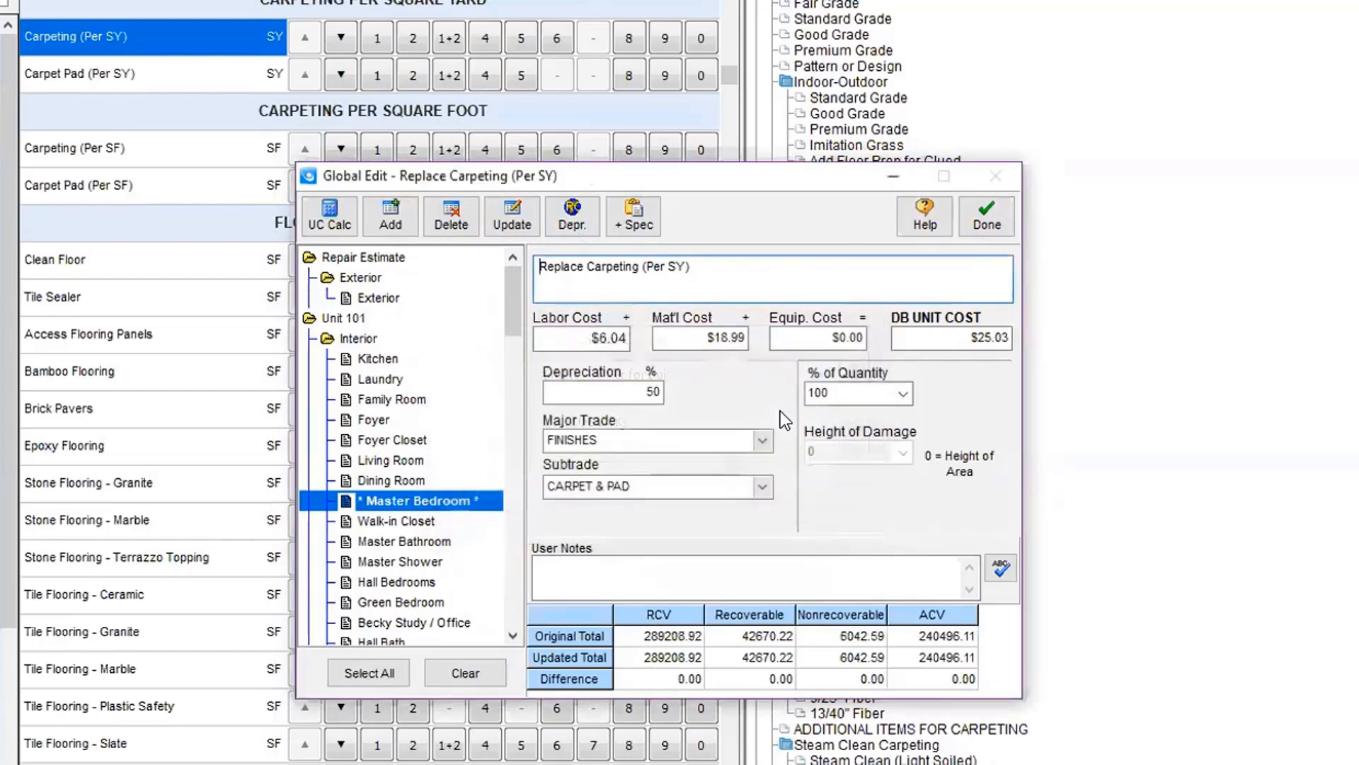